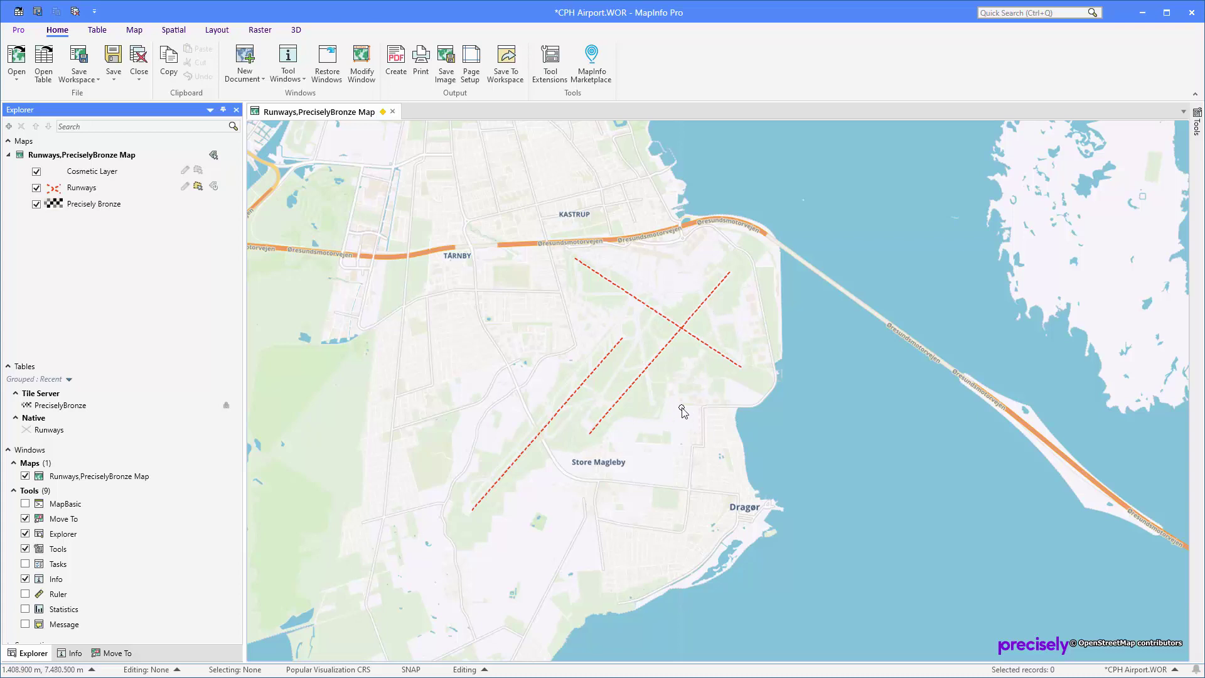
- Save a copy of Runways over ZonesRunWays.TAB in the foreground, opening it as a new table
right_click(49, 429)
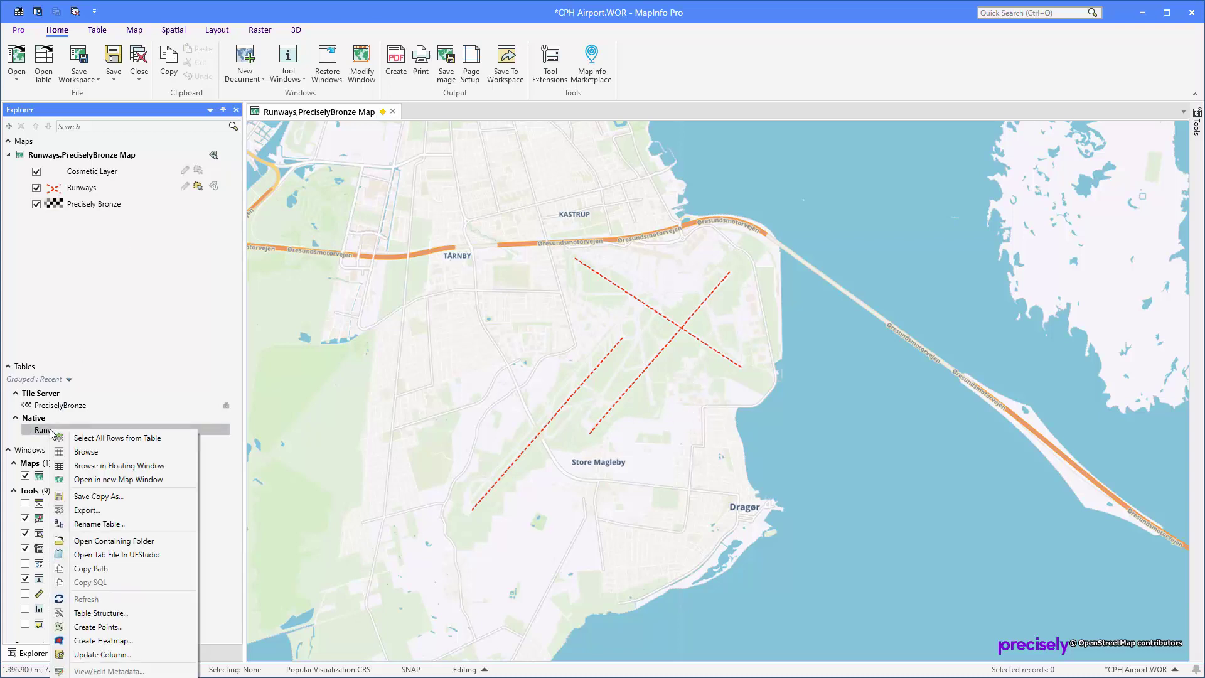
left_click(100, 496)
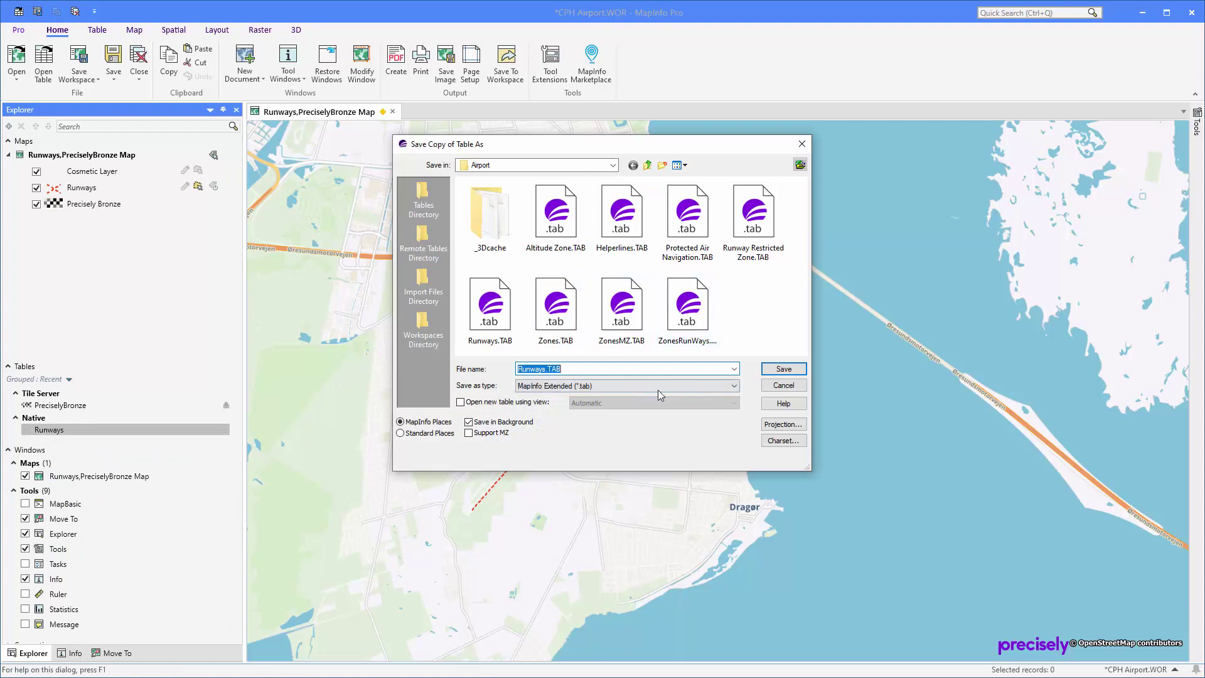
left_click(684, 317)
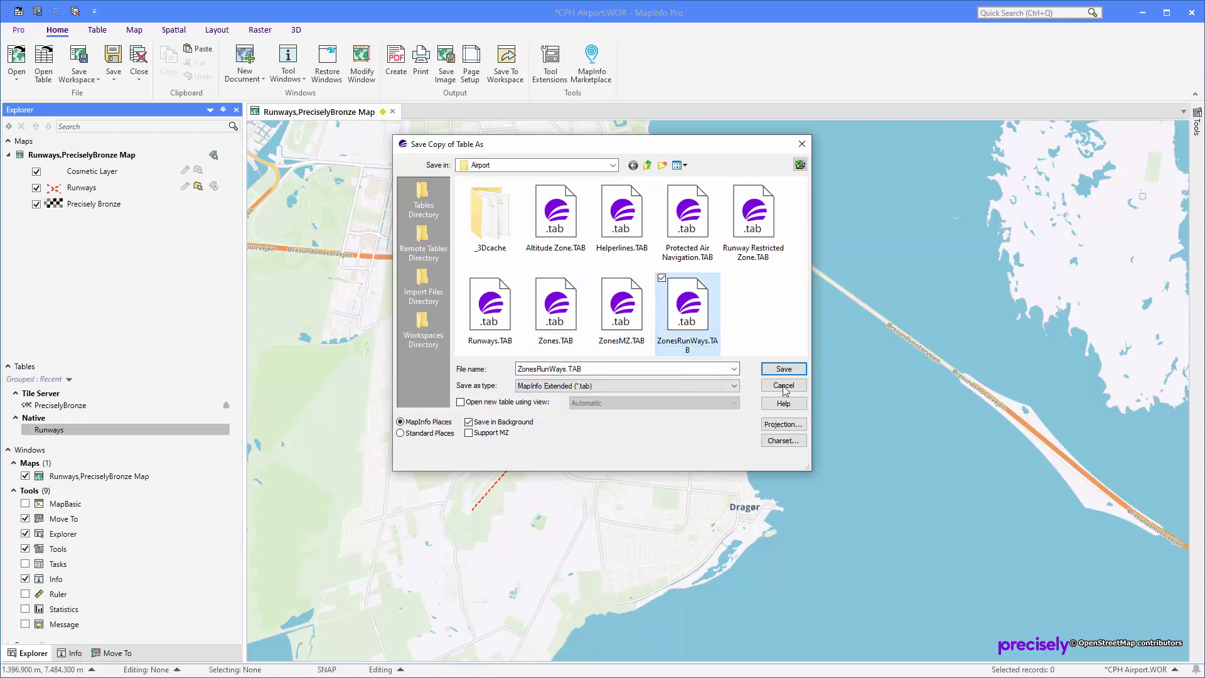
left_click(526, 421)
left_click(514, 402)
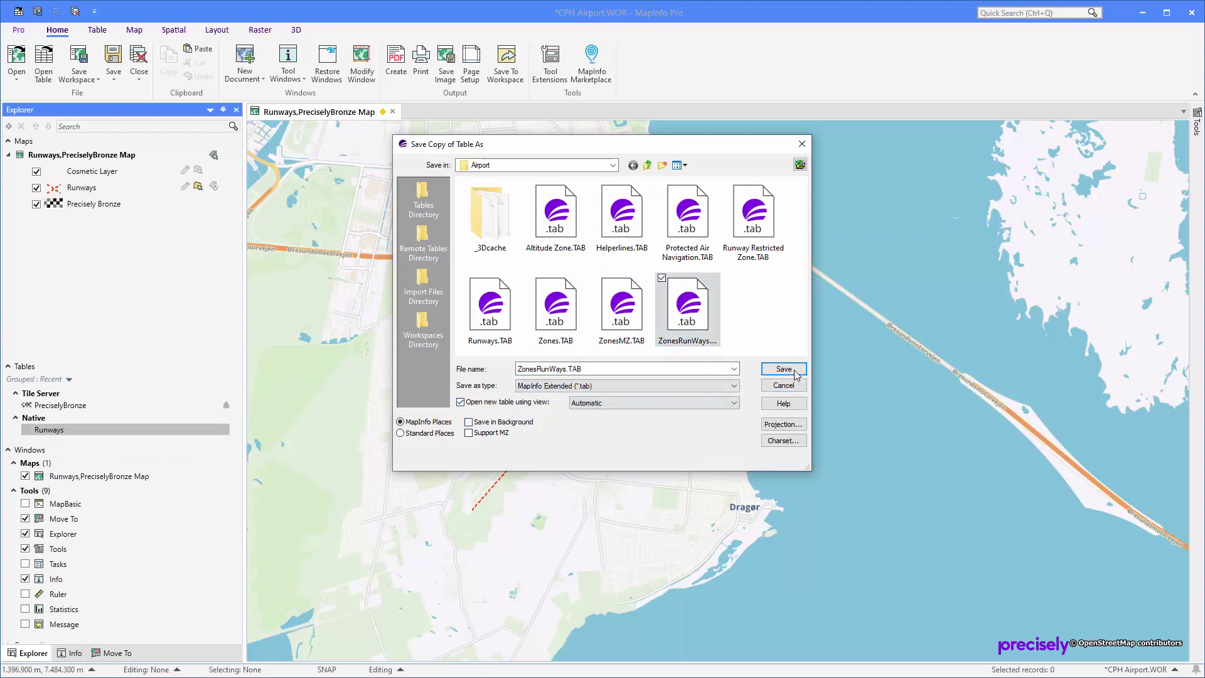
left_click(783, 369)
left_click(579, 339)
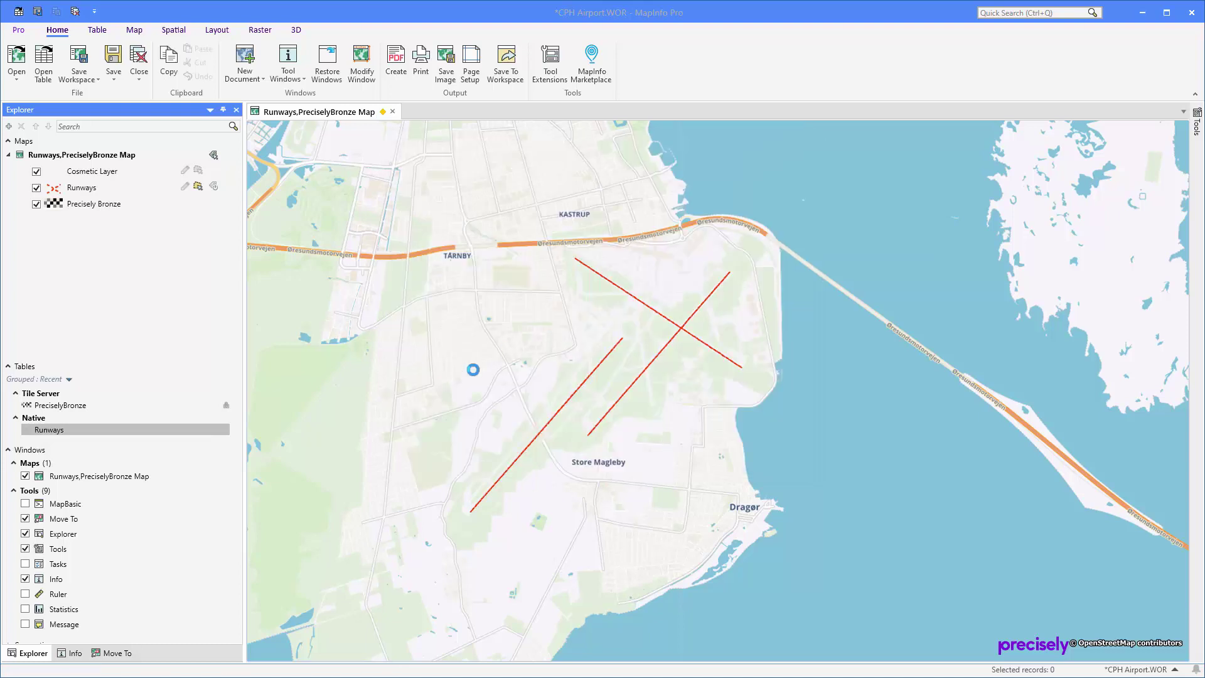
- Give ZonesRunWays a patterned, wider magenta line style and move the Runways layer above it
left_click(53, 188)
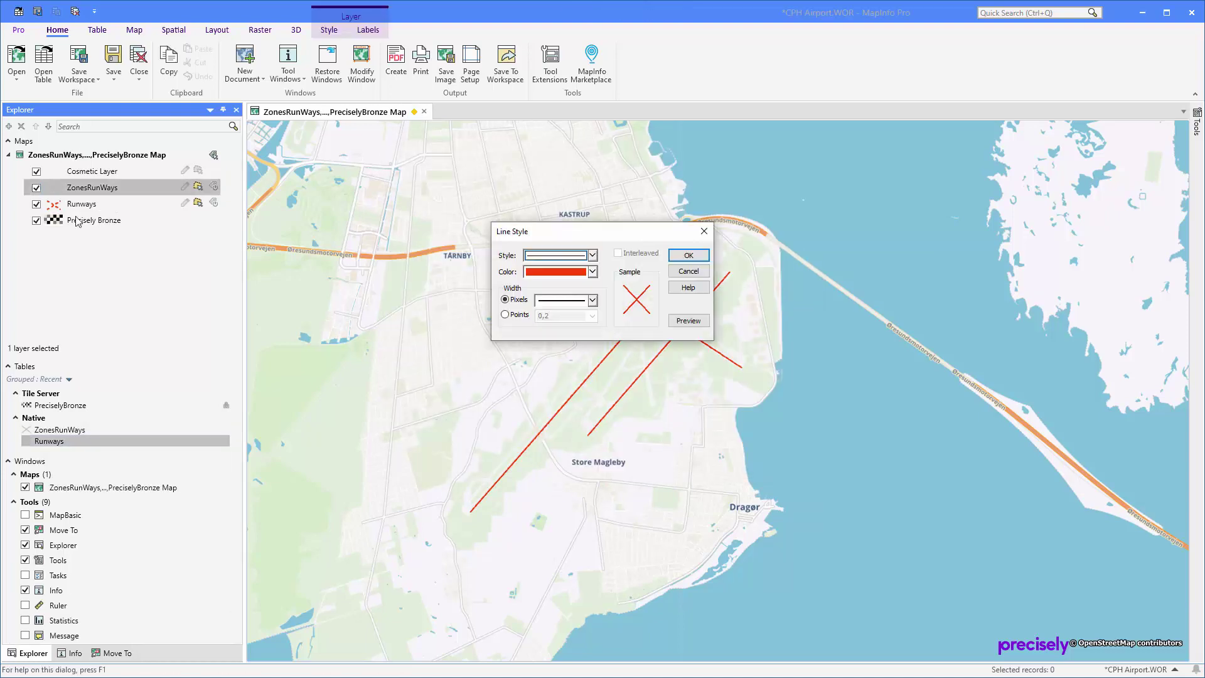
left_click(590, 256)
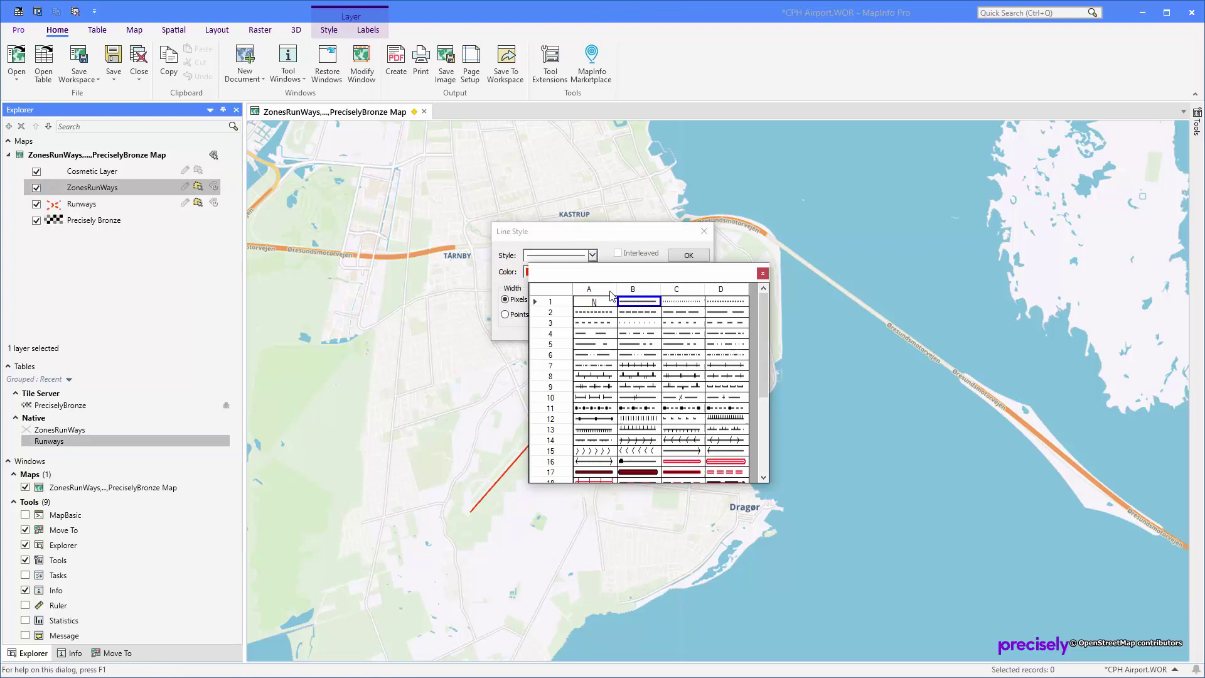
left_click(658, 487)
left_click(599, 272)
left_click(733, 422)
left_click(600, 308)
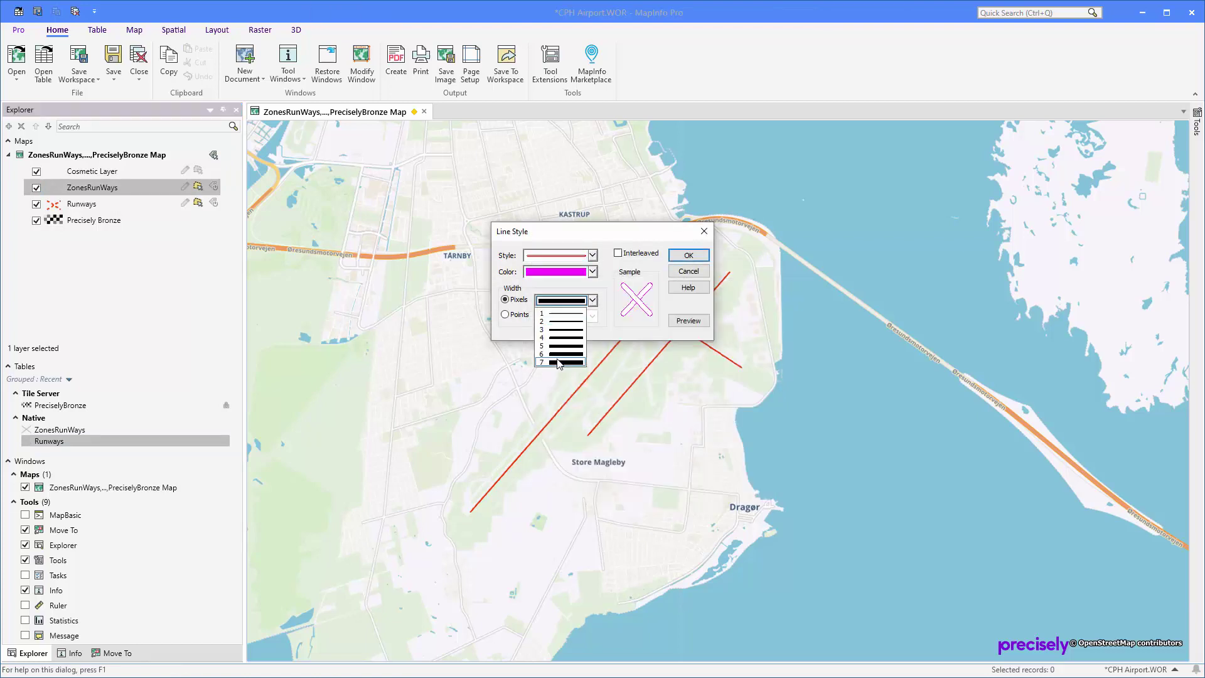
left_click(565, 313)
left_click(687, 256)
left_click_drag(81, 204, 94, 182)
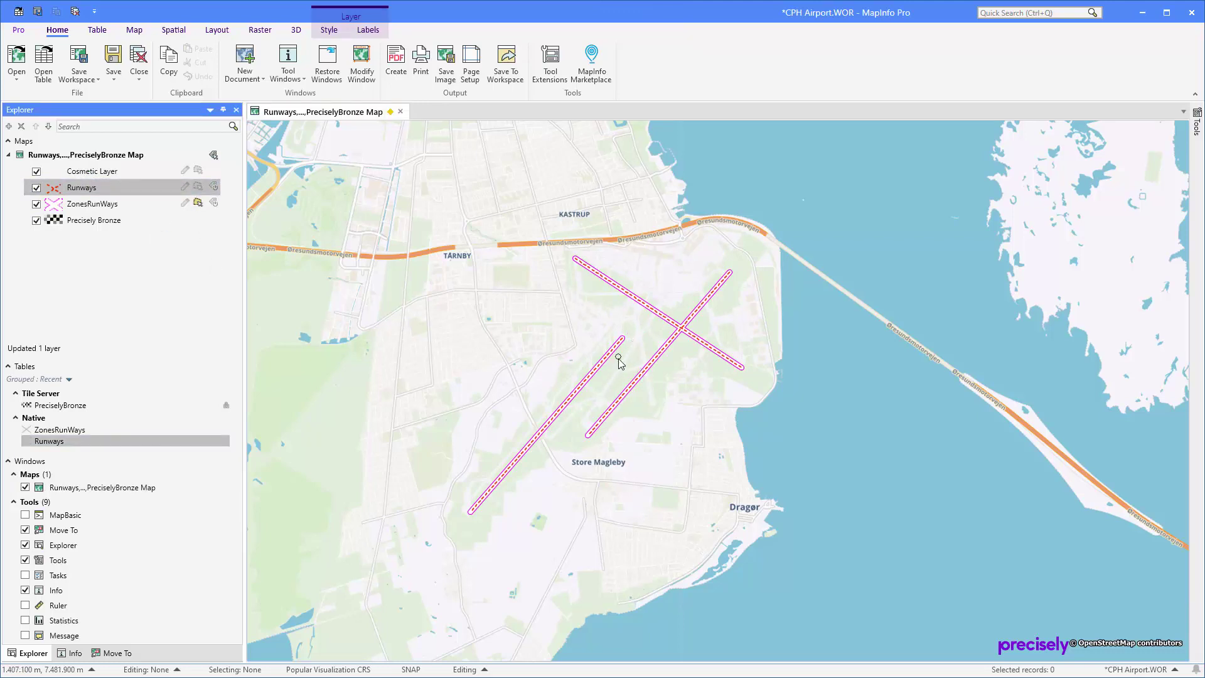
- Select the three runway lines, make ZonesRunWays editable, and combine them with Name aggregated as Blank
left_click(621, 403)
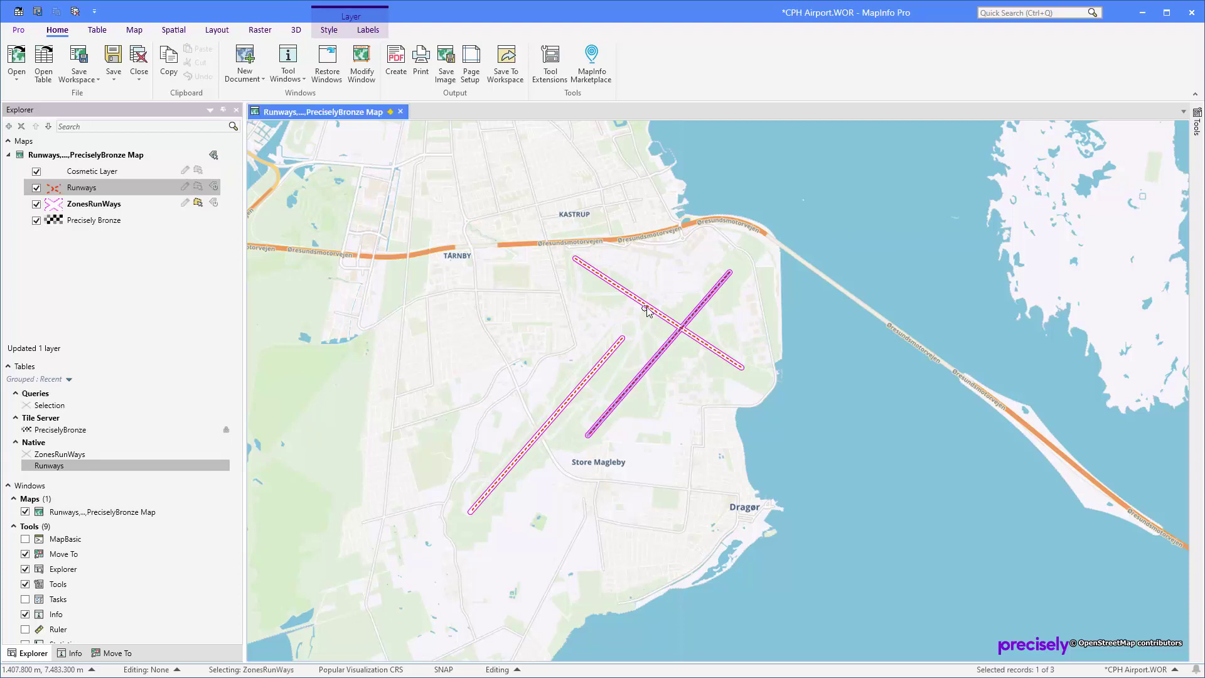
left_click(647, 309, "shift")
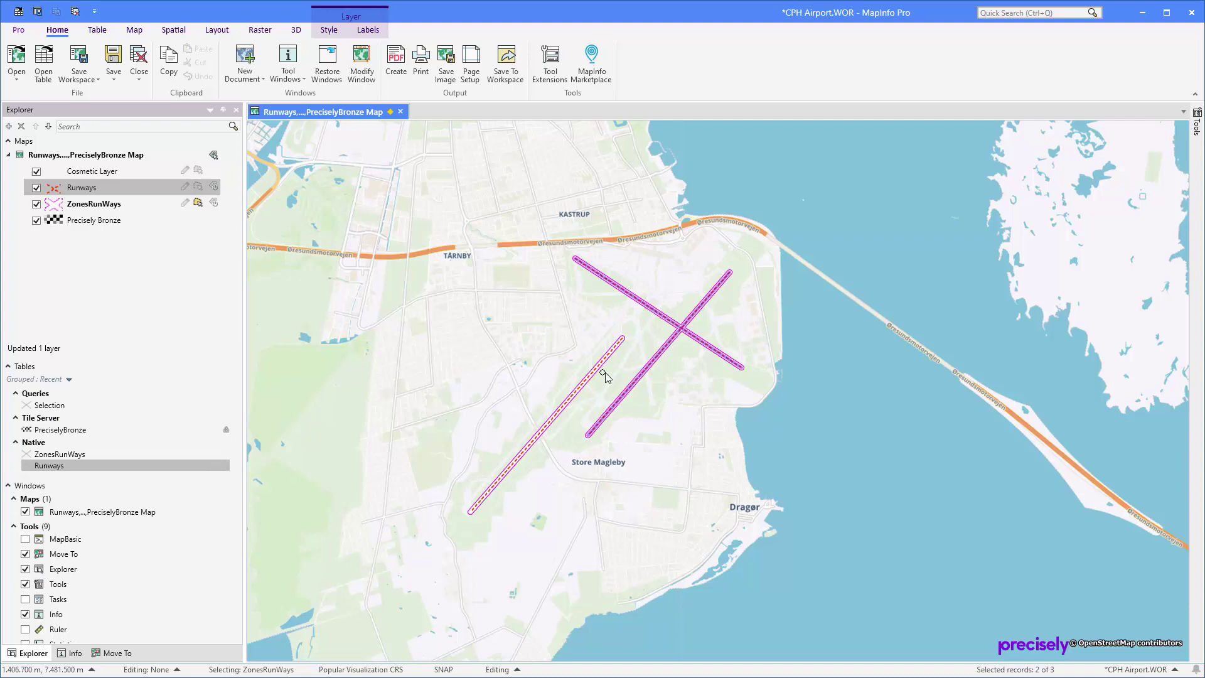
left_click(608, 356, "shift")
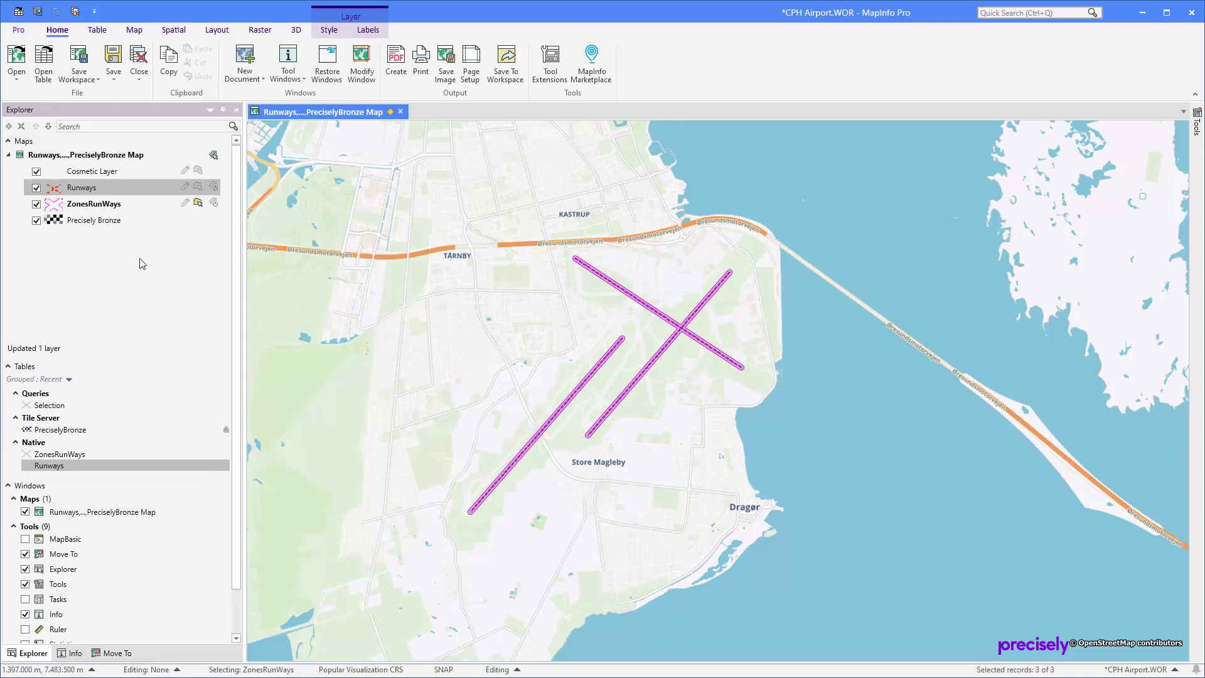
left_click(185, 204)
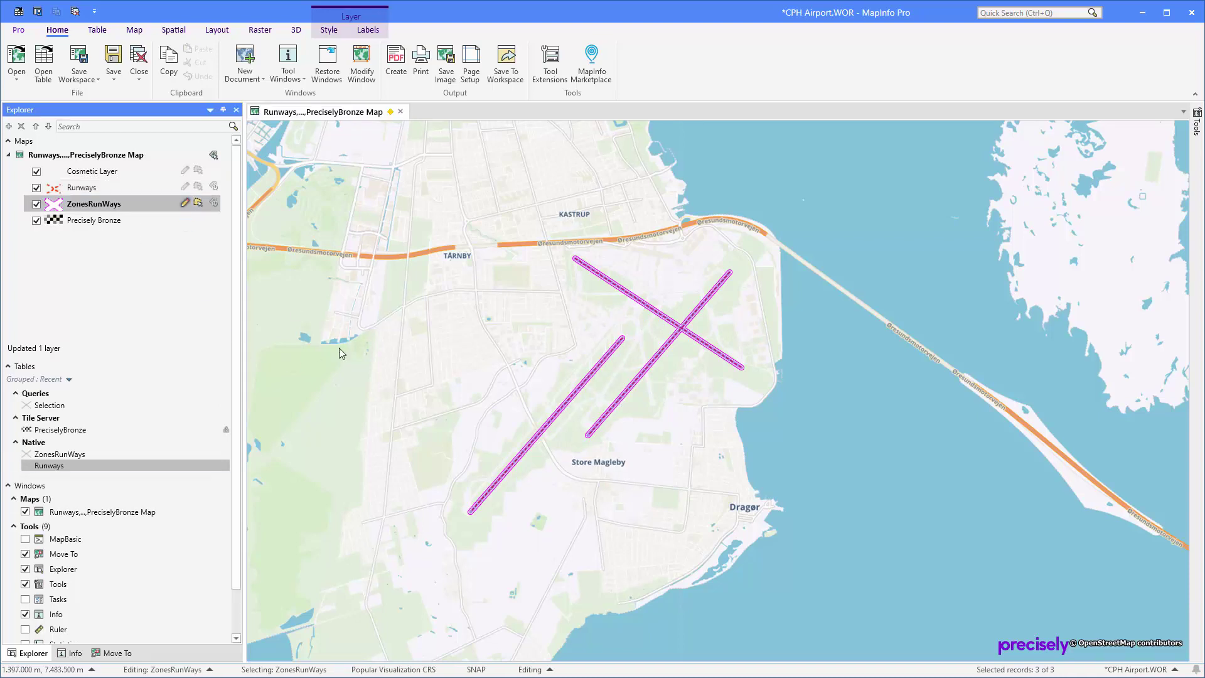
left_click(175, 30)
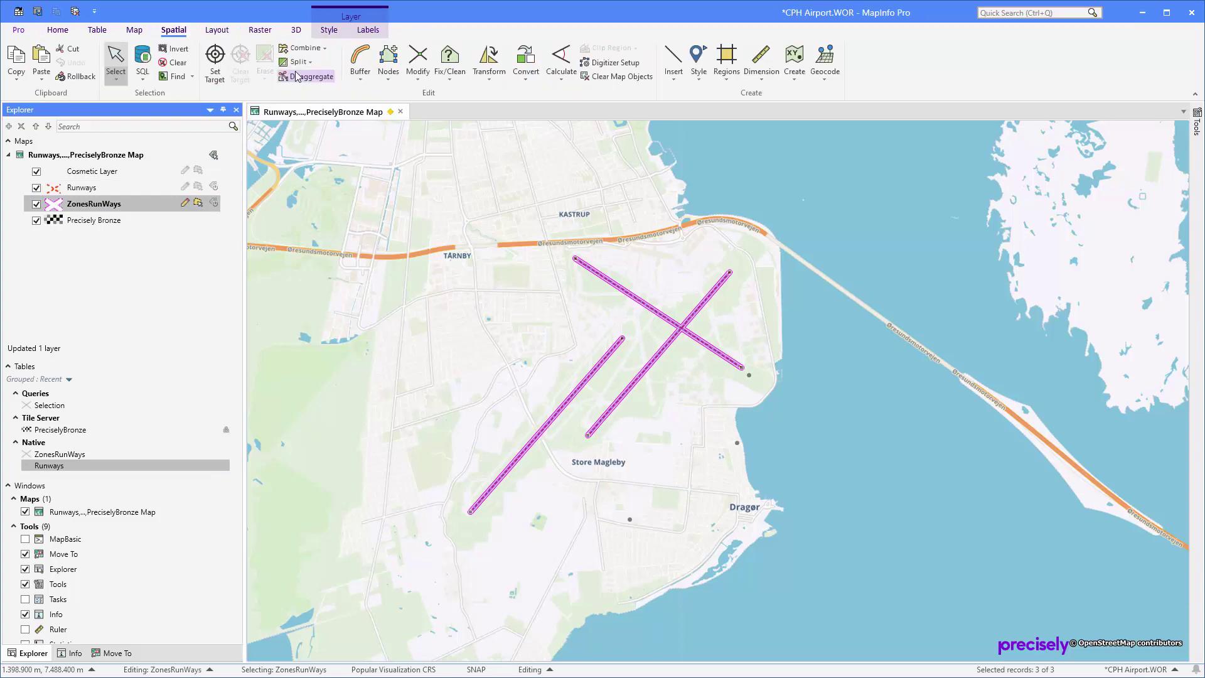
left_click(303, 48)
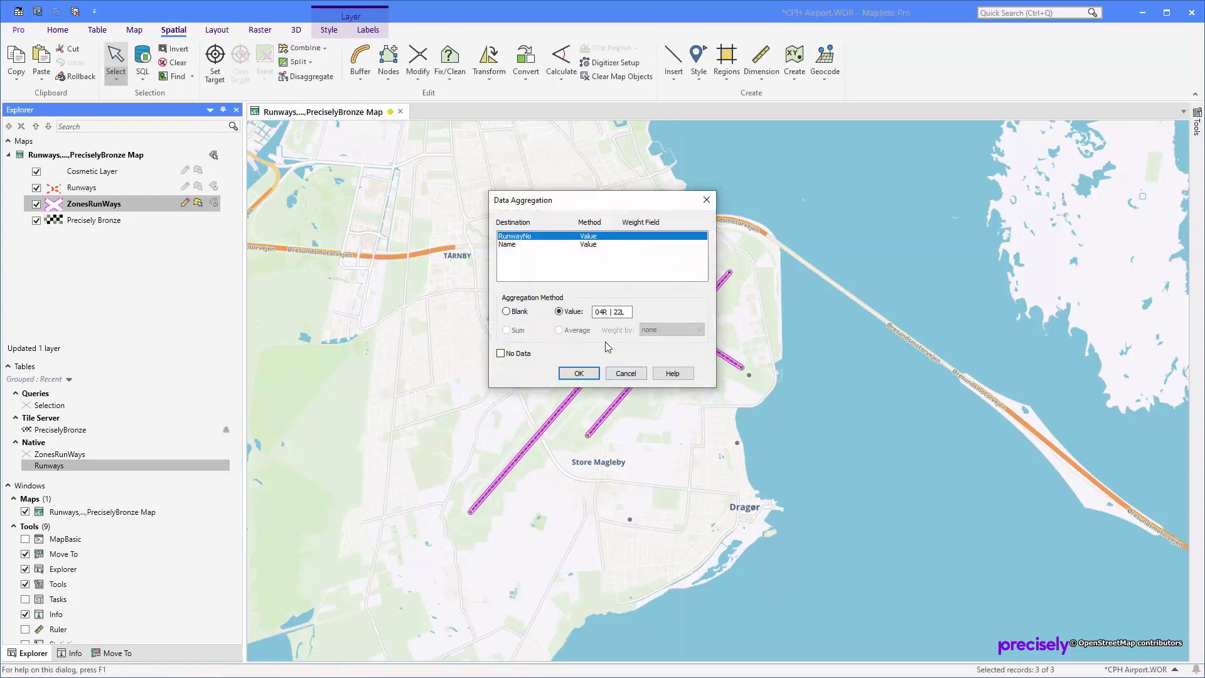
left_click(538, 245)
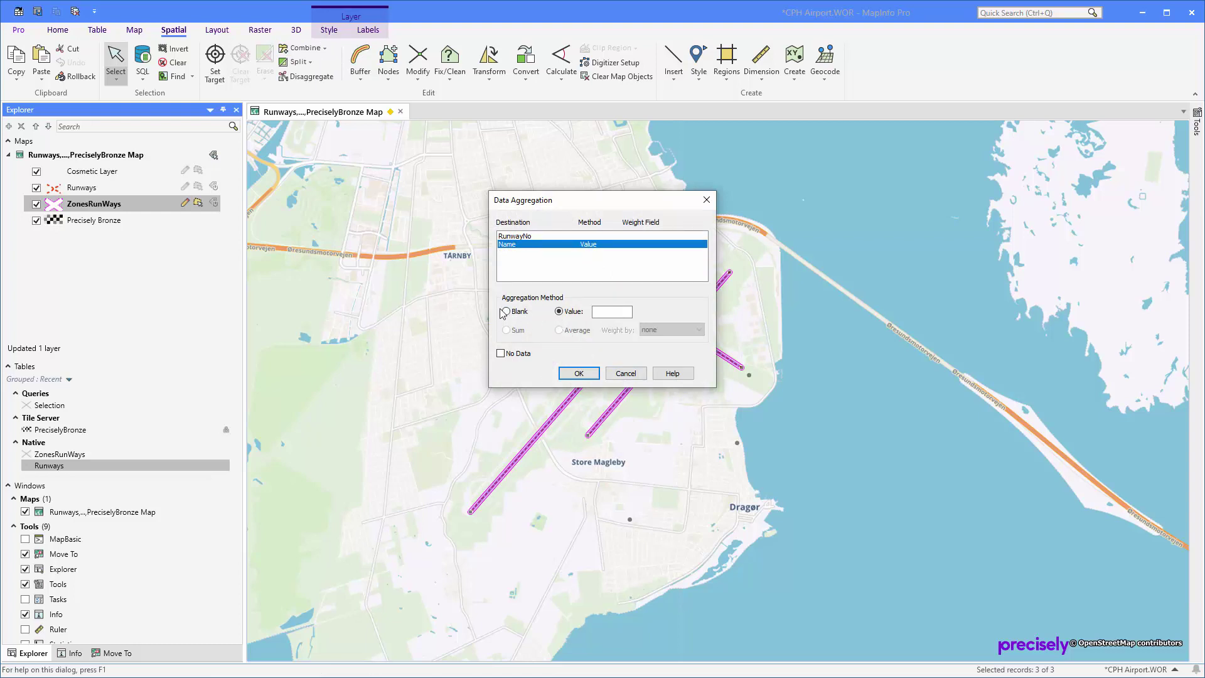
left_click(523, 311)
left_click(579, 373)
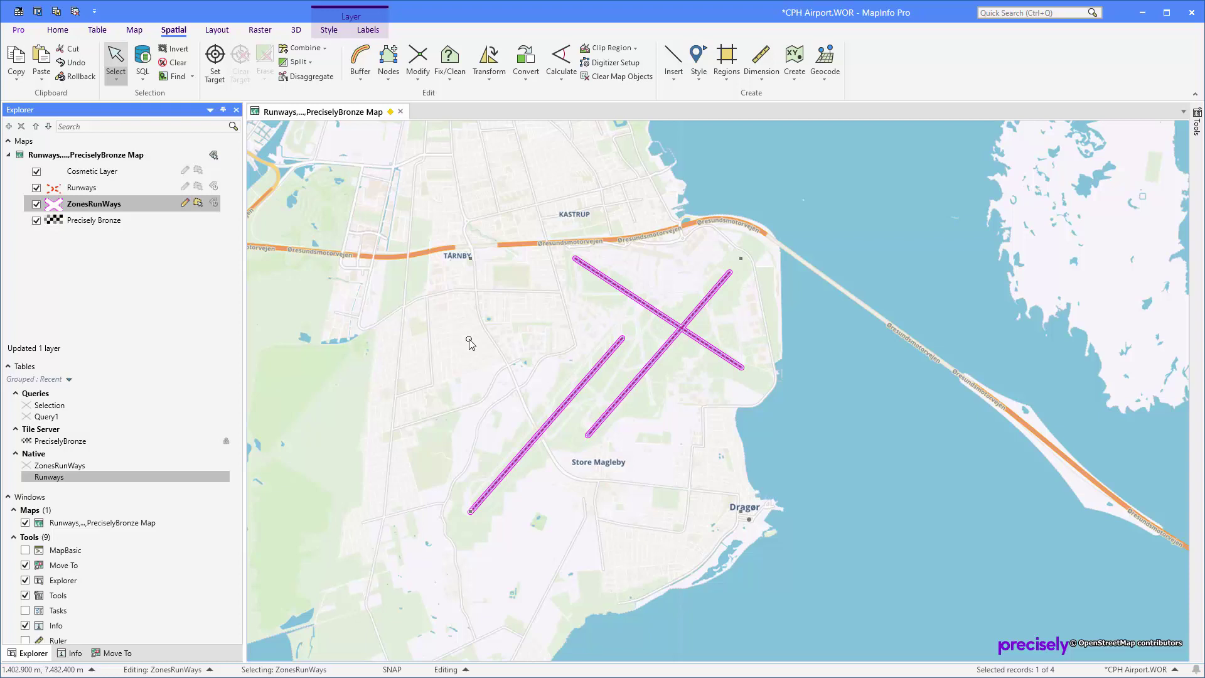
- Save the ZonesRunWays table and select the combined runway object on the map
key("ctrl+s")
left_click(718, 247)
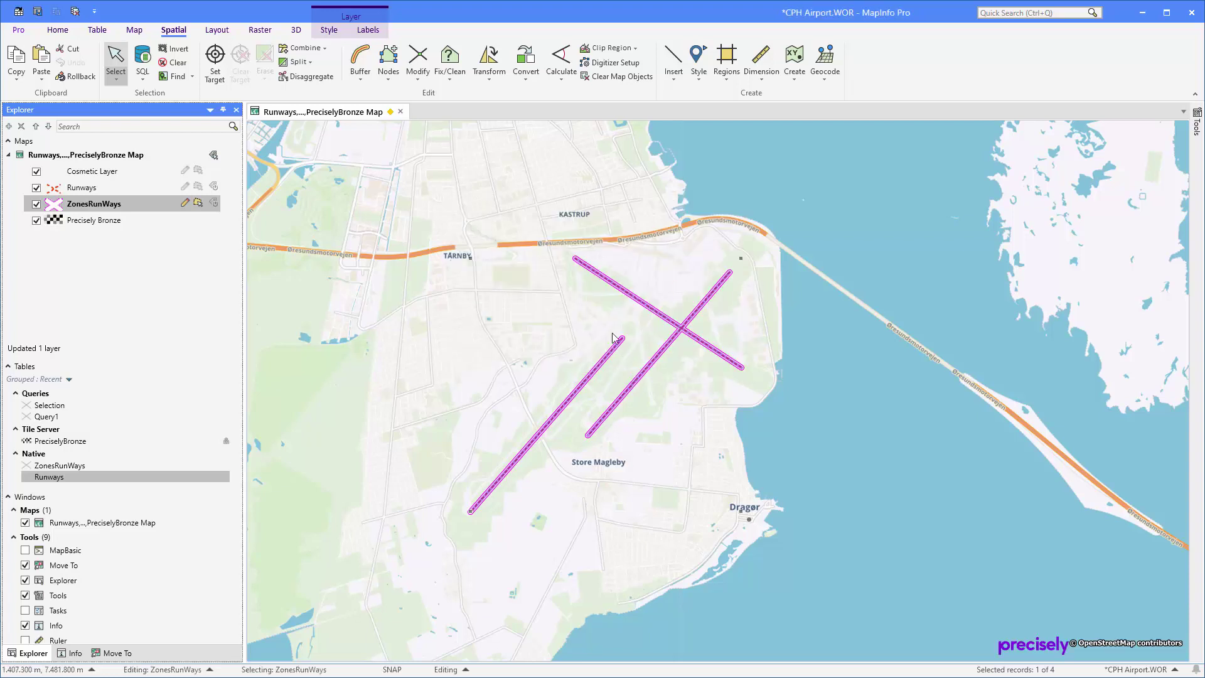
left_click(641, 377)
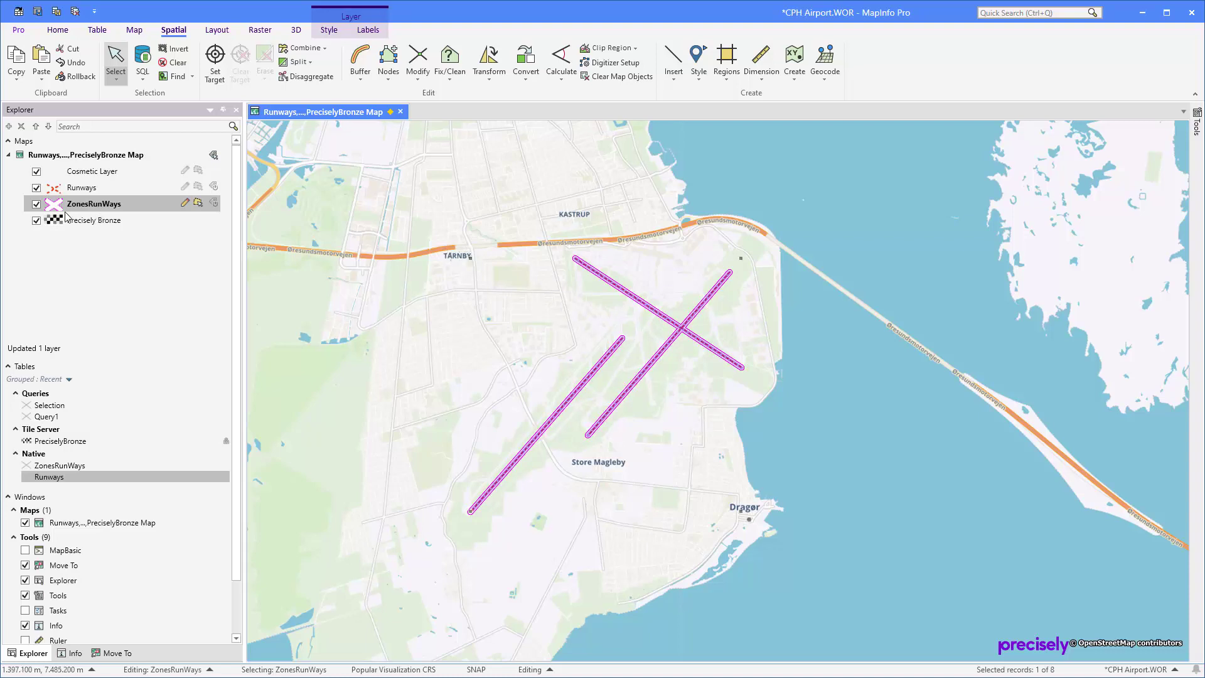
- Browse ZonesRunWays in a vertical tab group beside the map, widen RunwayNo and Name, and save
right_click(83, 204)
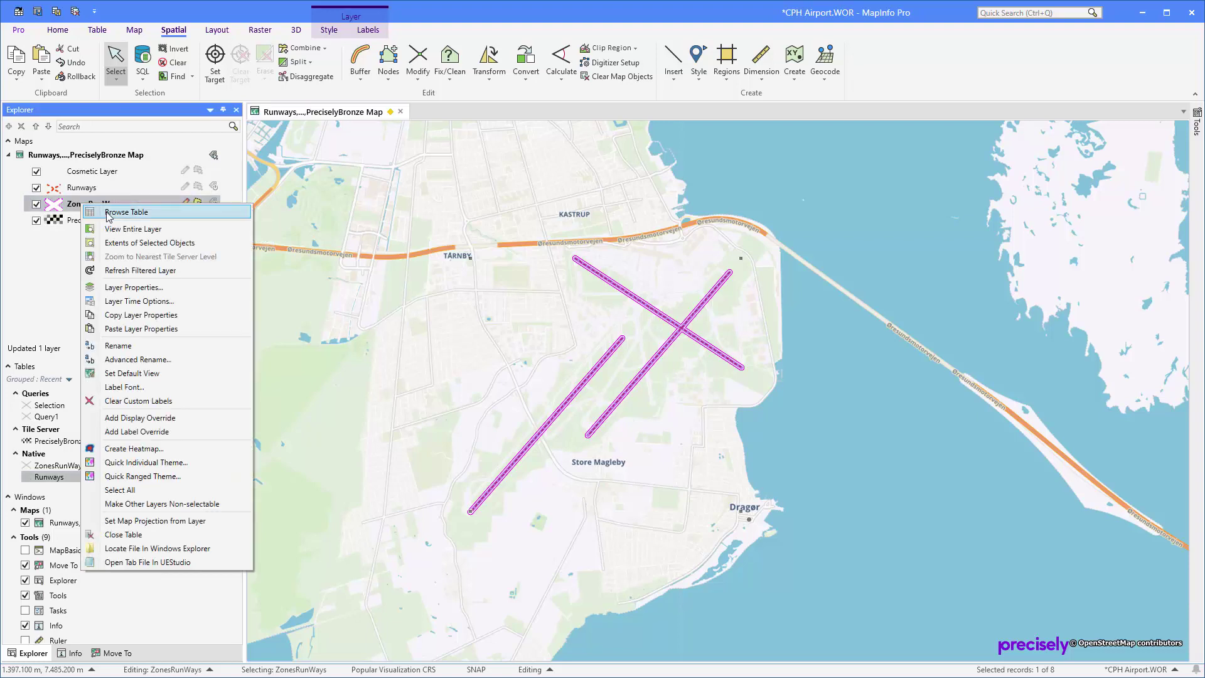
left_click(114, 212)
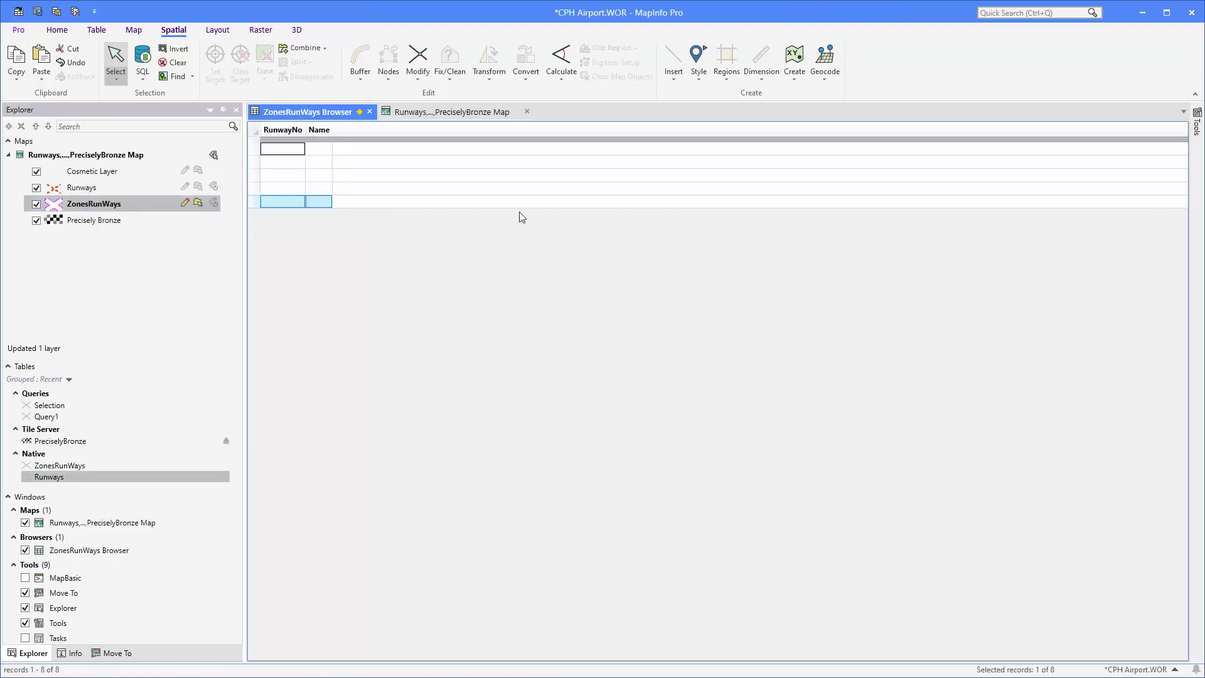
right_click(337, 113)
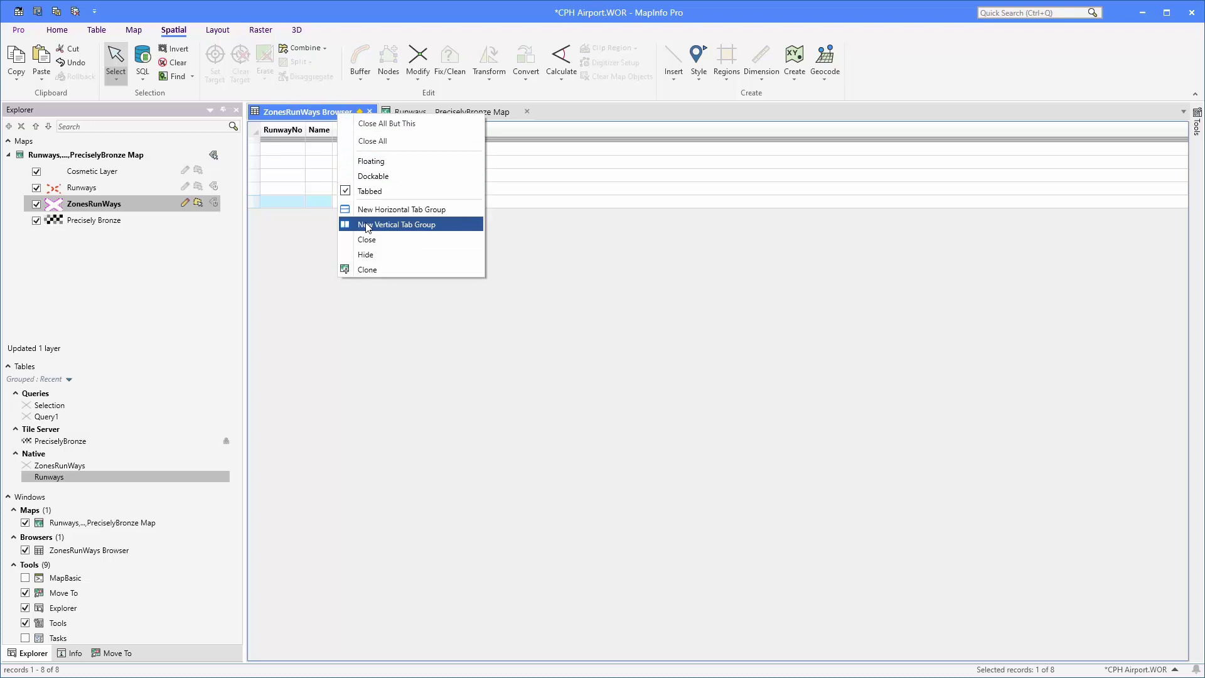
left_click(395, 224)
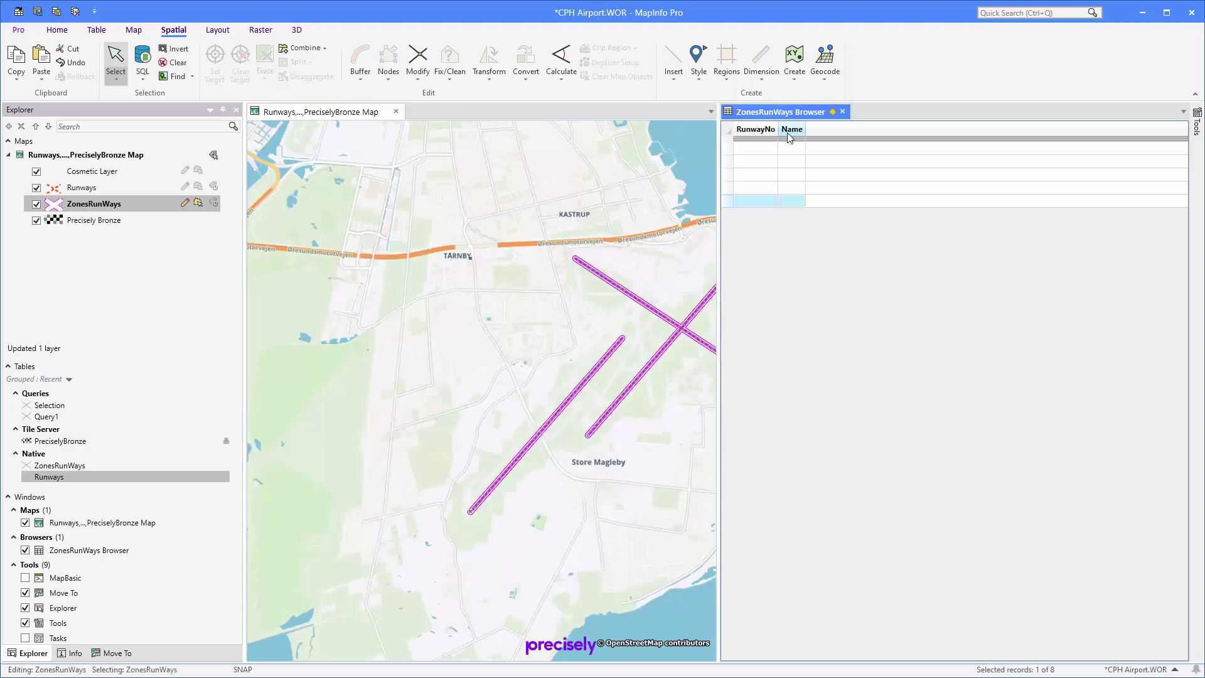
left_click_drag(778, 128, 868, 129)
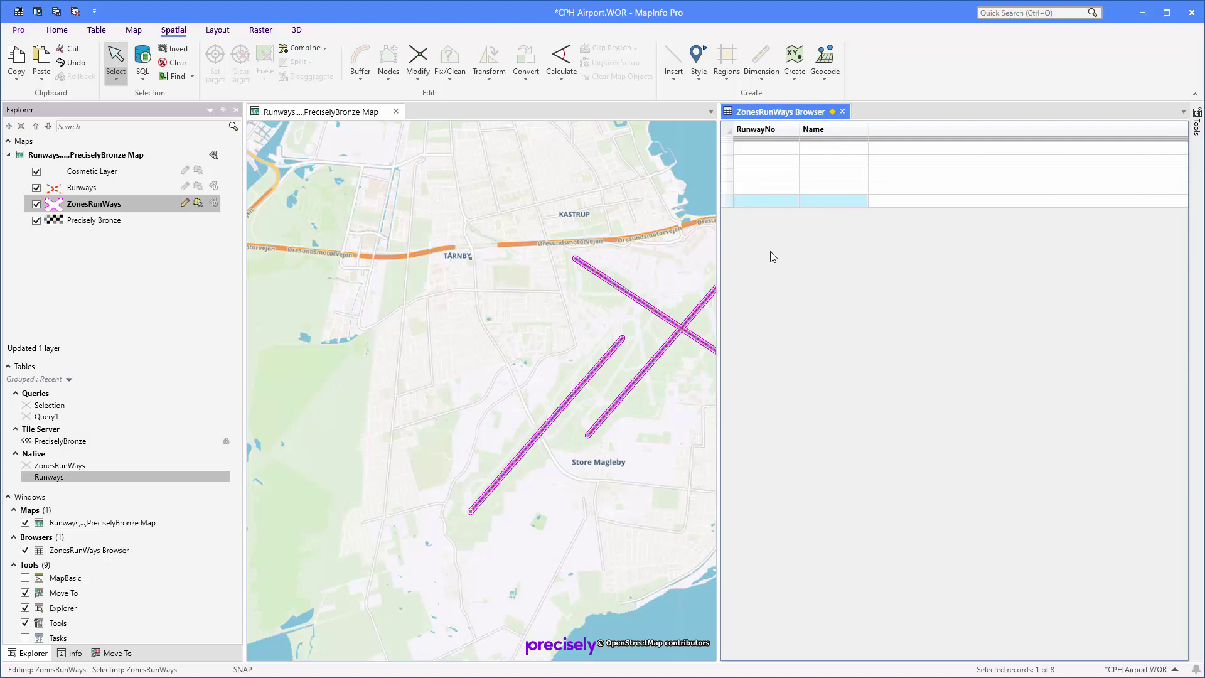
key("ctrl+s")
- Add fields Buffer (Integer) and Elevation (Float) to ZonesRunWays, then drag the table onto the map
left_click(715, 248)
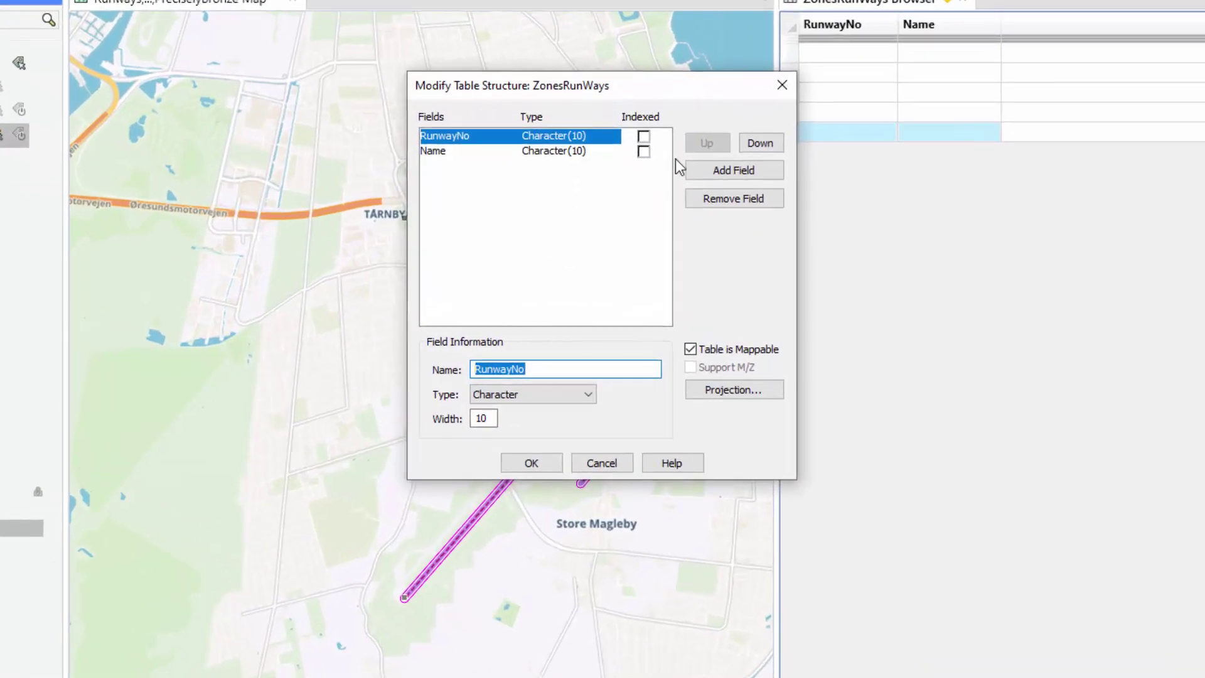
left_click(744, 172)
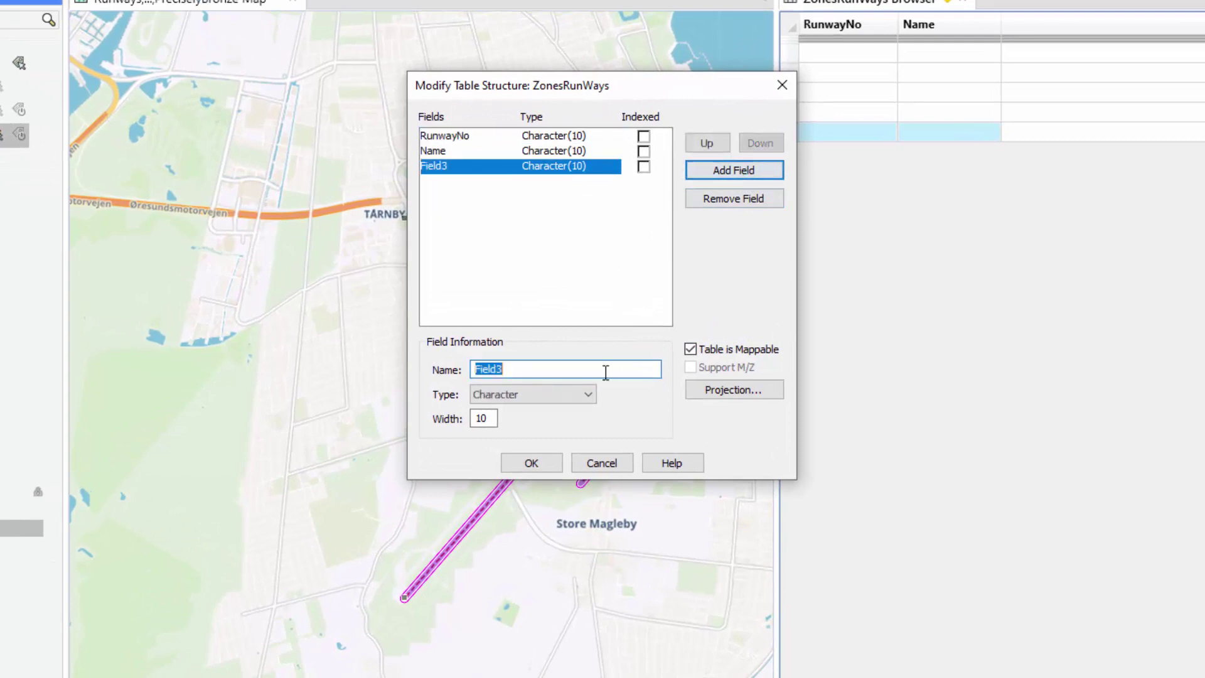
type("Buffer")
key("Tab")
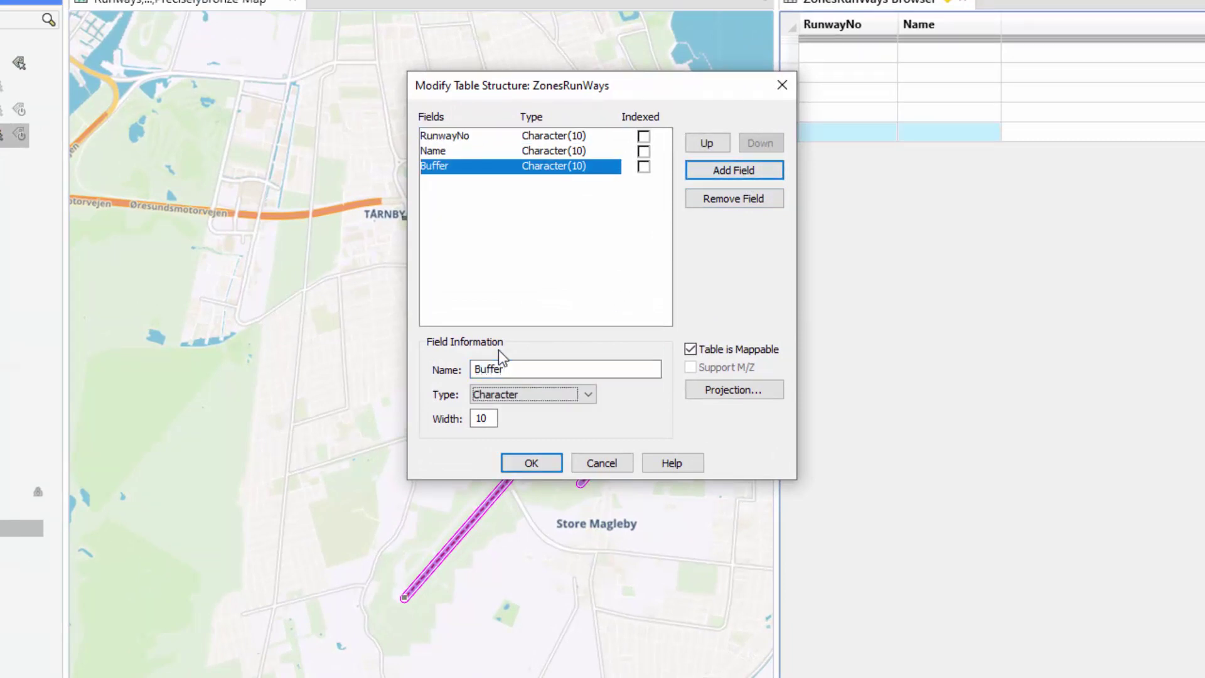
key("i")
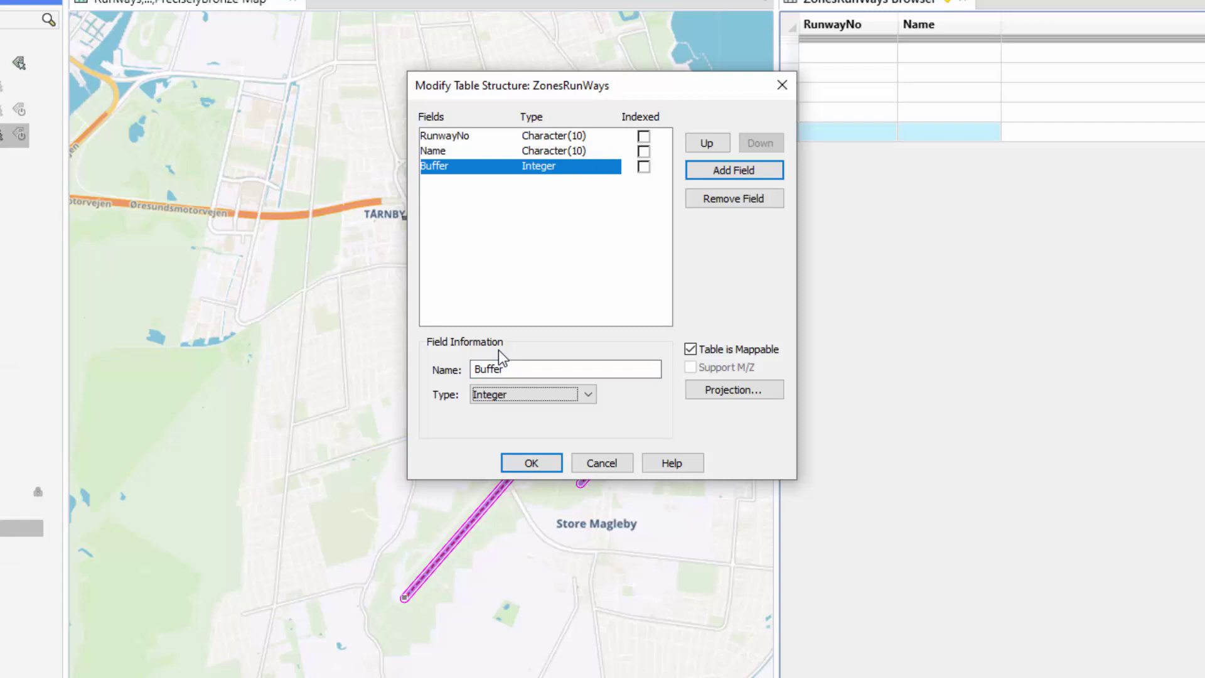
left_click(735, 175)
type("El")
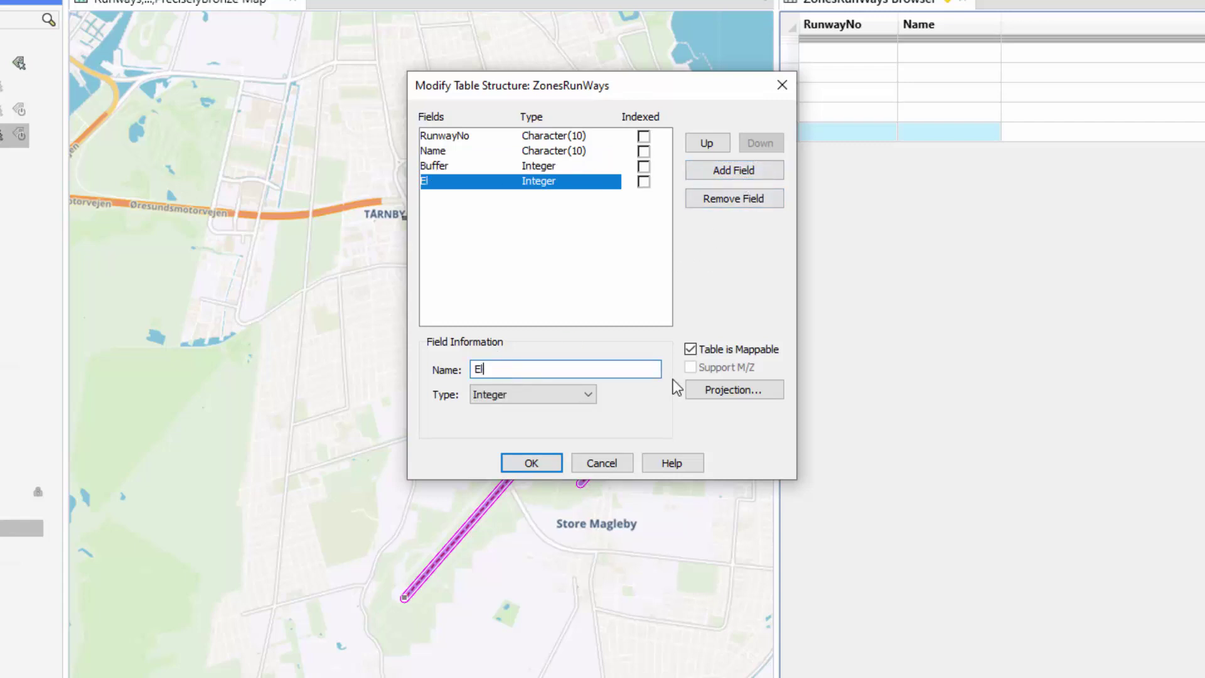
type("evation")
key("Tab")
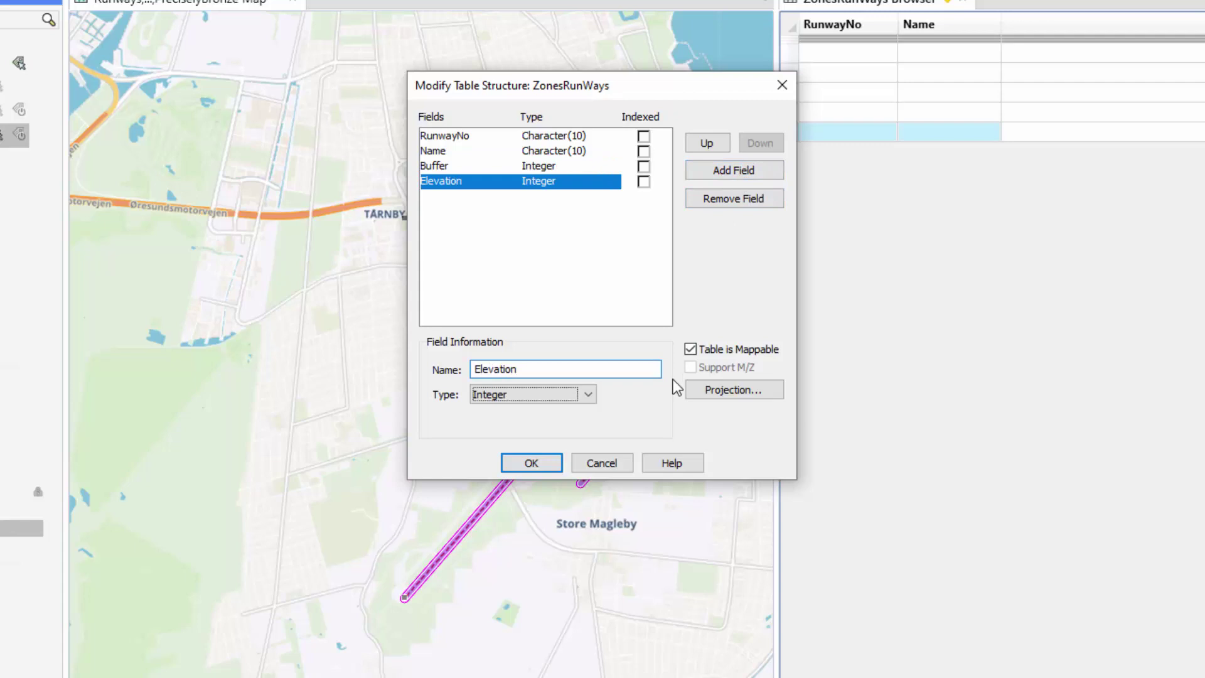
key("f")
left_click(531, 462)
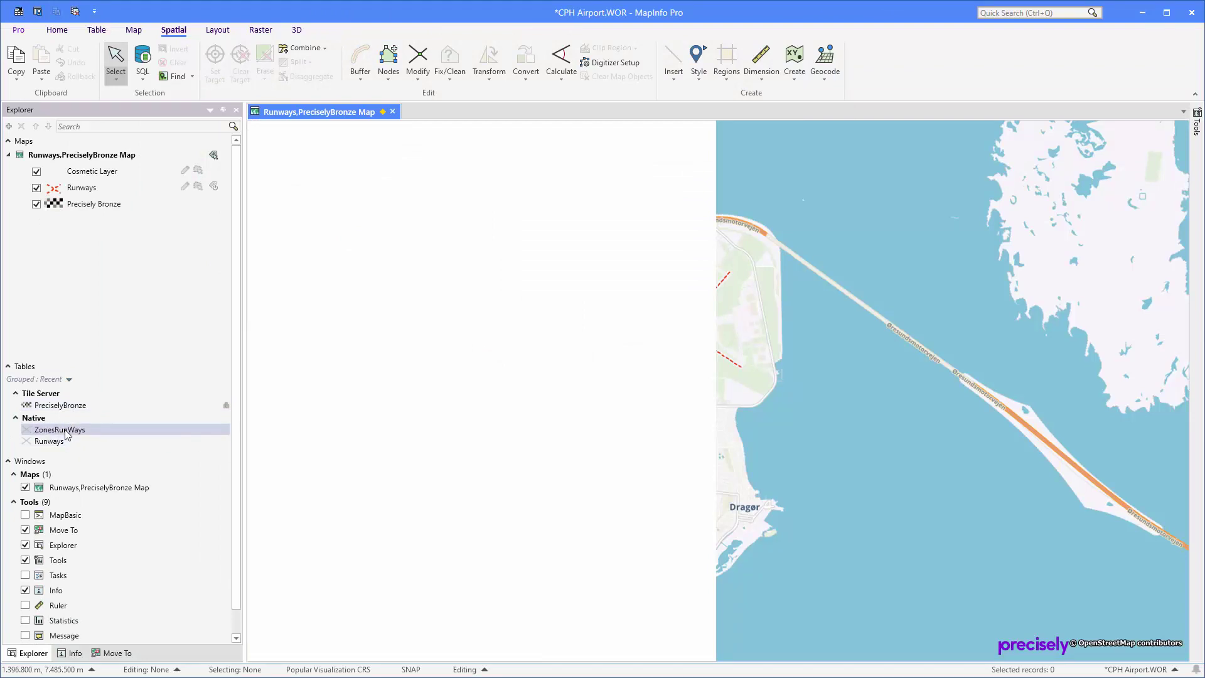
left_click_drag(59, 430, 882, 345)
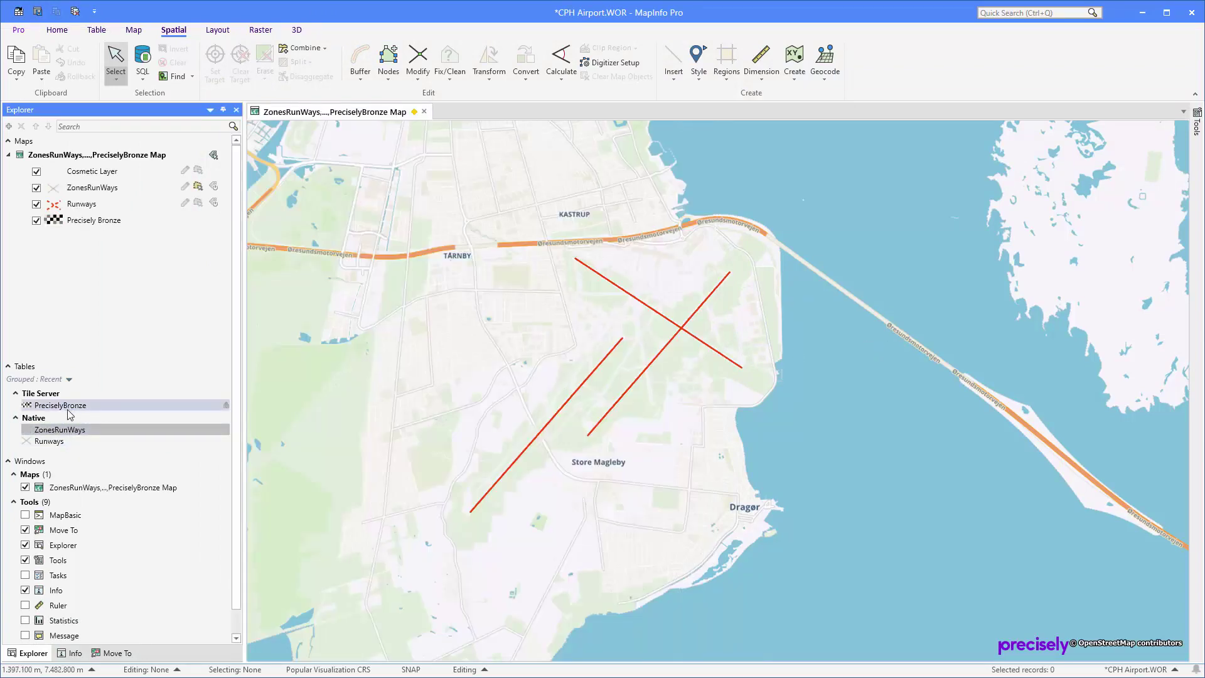
- Browse the ZonesRunWays table in a vertical tab group beside the map
right_click(61, 430)
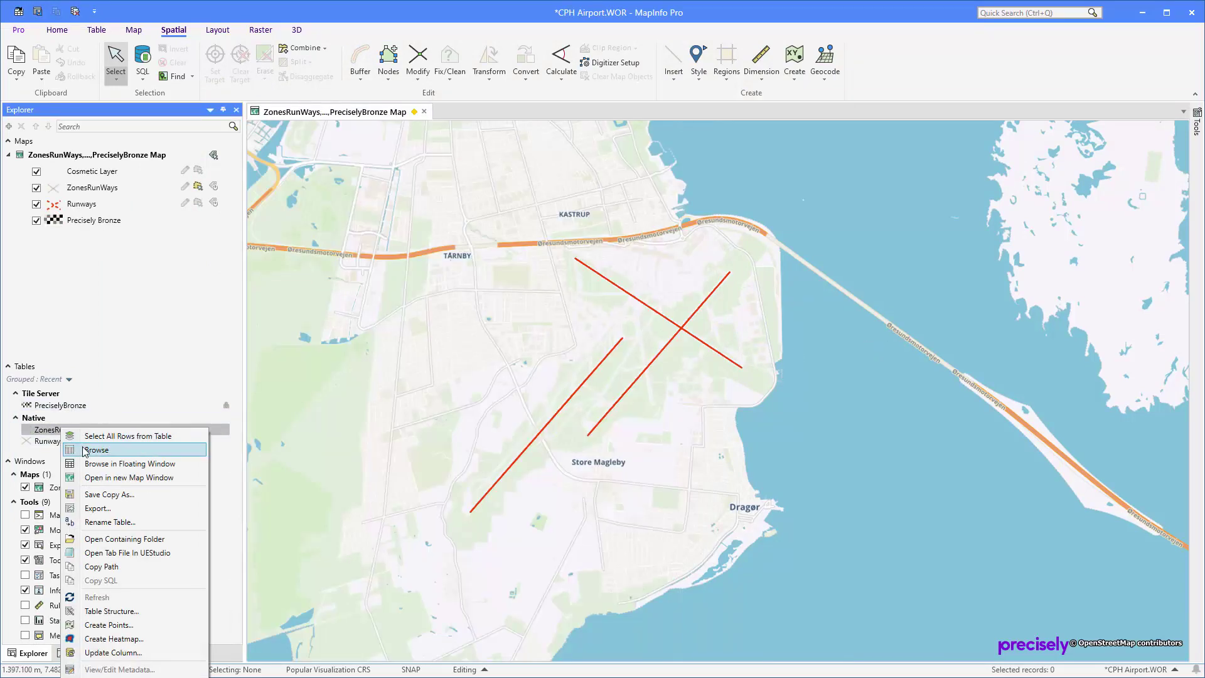
left_click(94, 450)
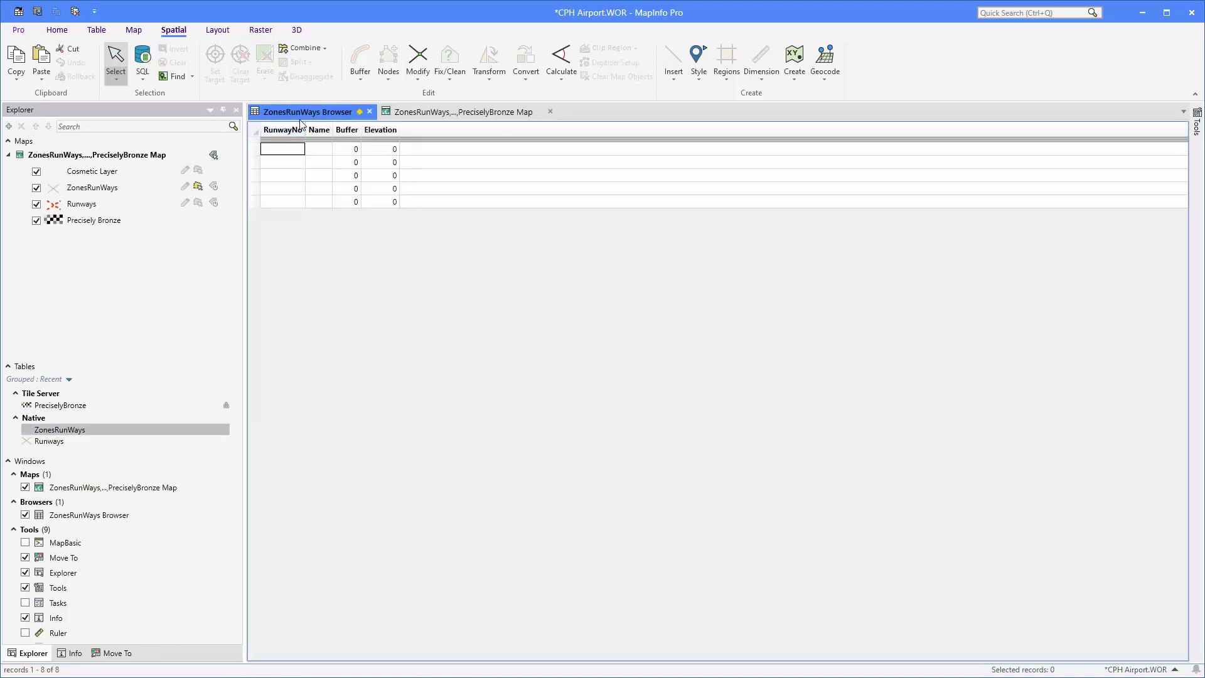
right_click(302, 114)
left_click(332, 225)
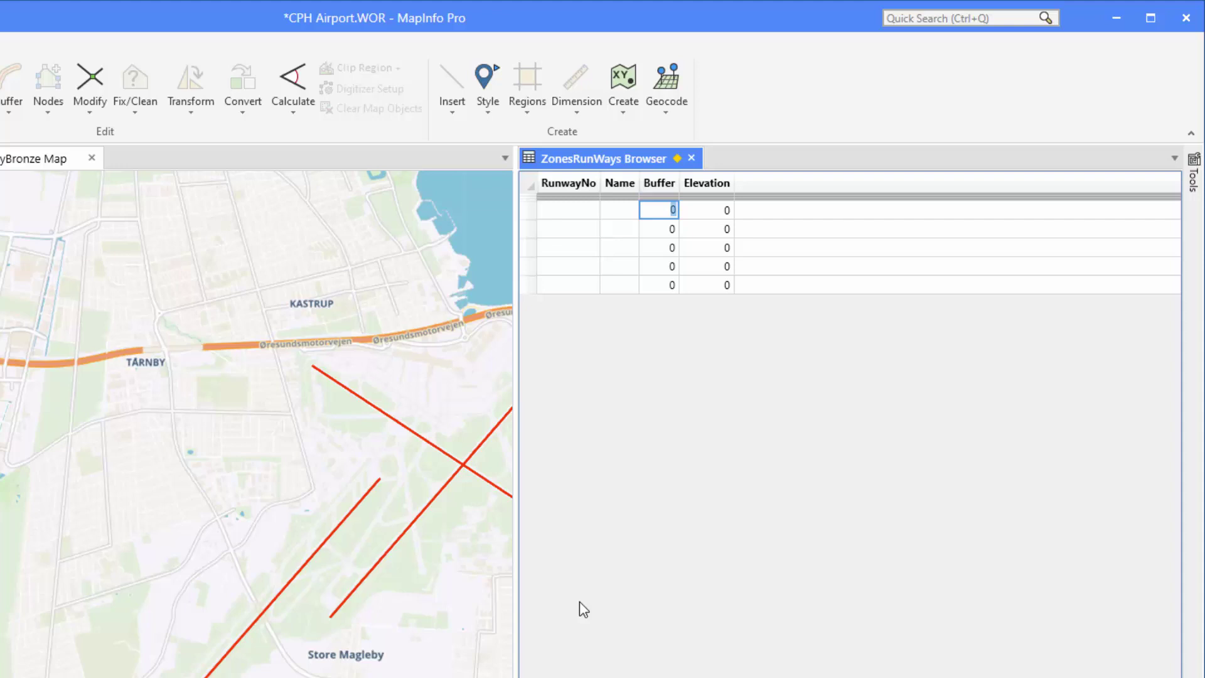
- Enter Buffer values 4.000, 4.500, 5.000, 5.500 and 6.000 in the five rows
type("4.000")
key("Down")
type("4500")
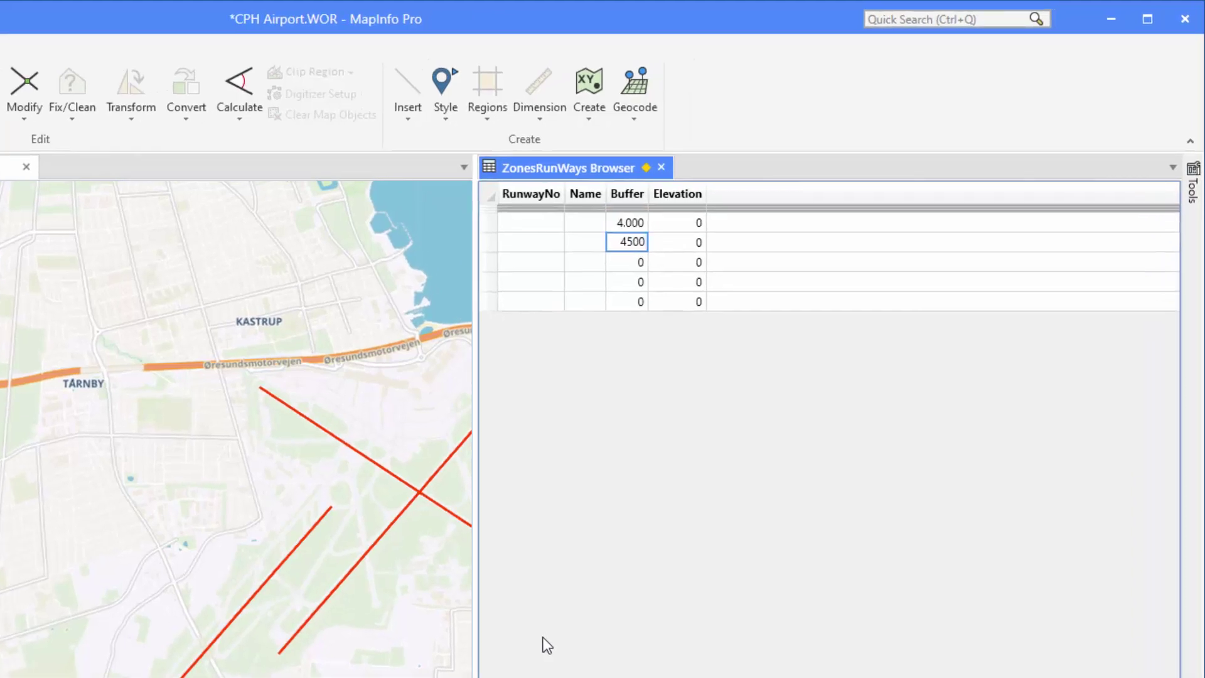
key("Down")
type("5000")
key("Down")
type("5500")
key("Down")
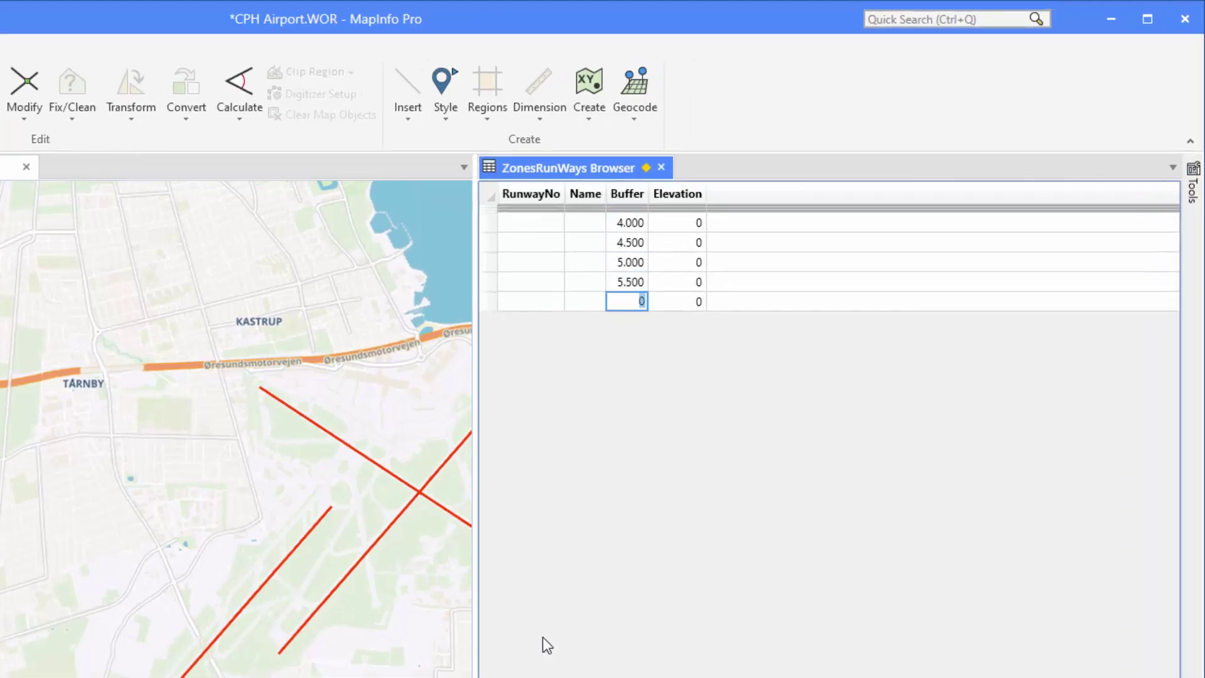
type("6000")
key("Tab")
- Enter Elevation values 20, 28.75, 37.5, 46.25 and 55, correcting the first row to 20
left_click(689, 226)
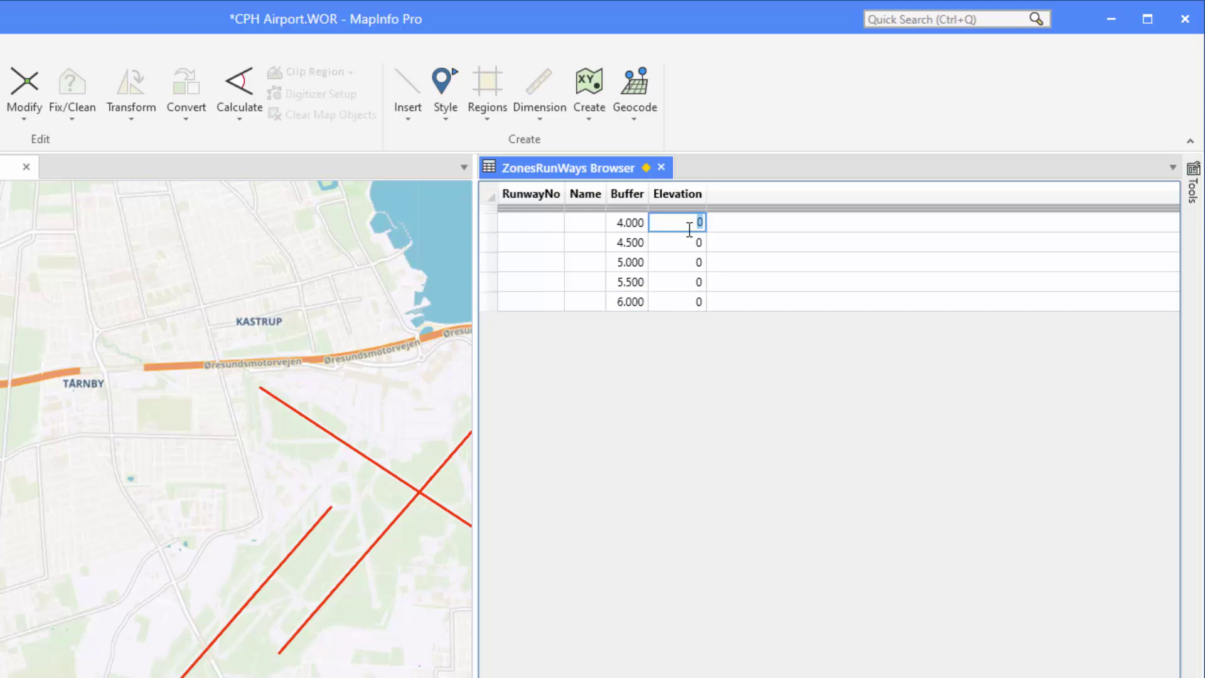
type("-20")
key("Down")
type("28,75")
key("Down")
type("37,5")
key("Down")
type("46,25")
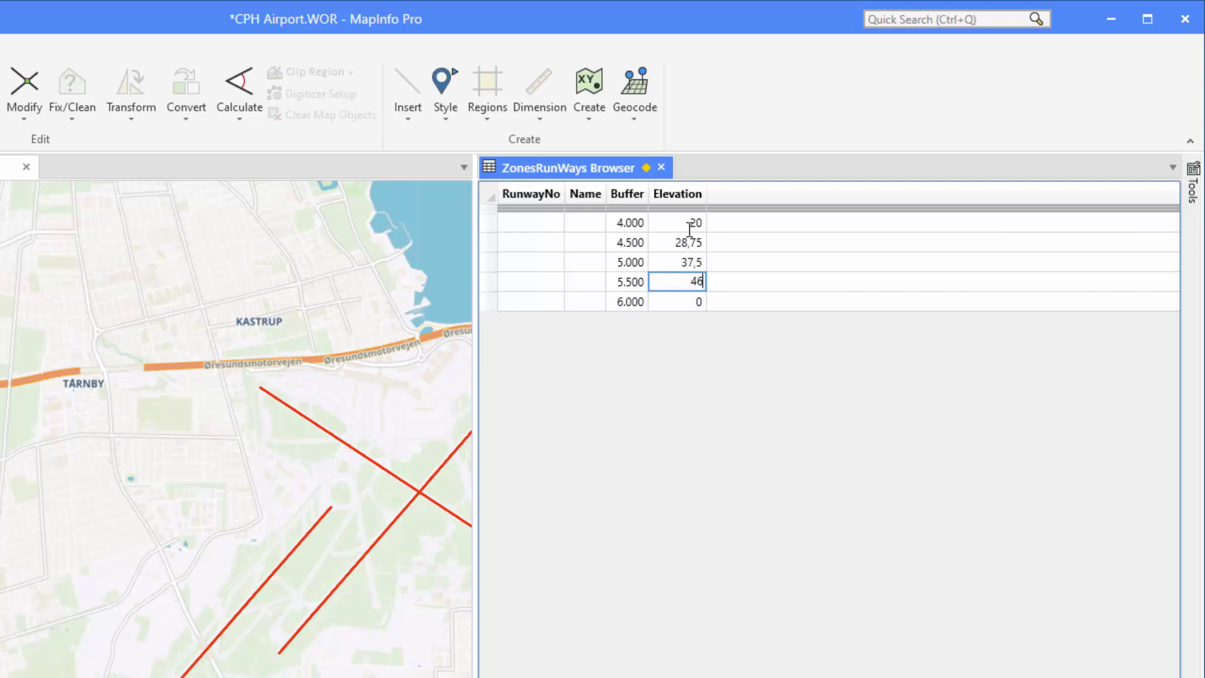
key("Down")
type("55")
left_click(689, 229)
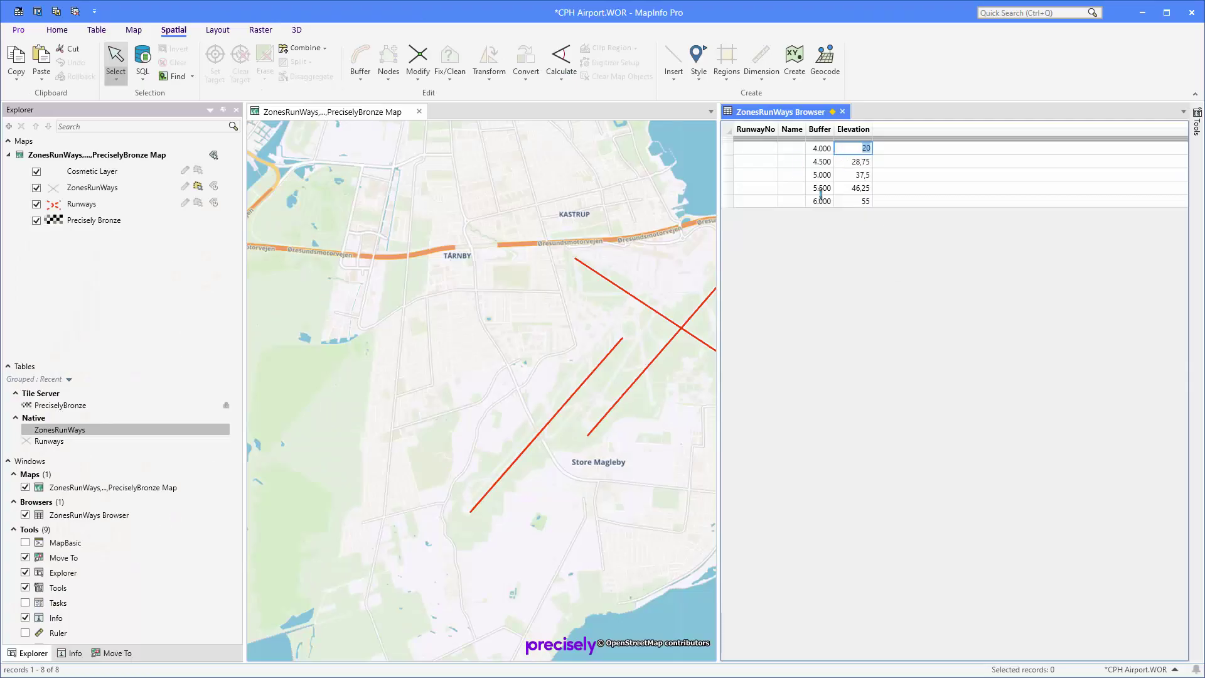
left_click(834, 234)
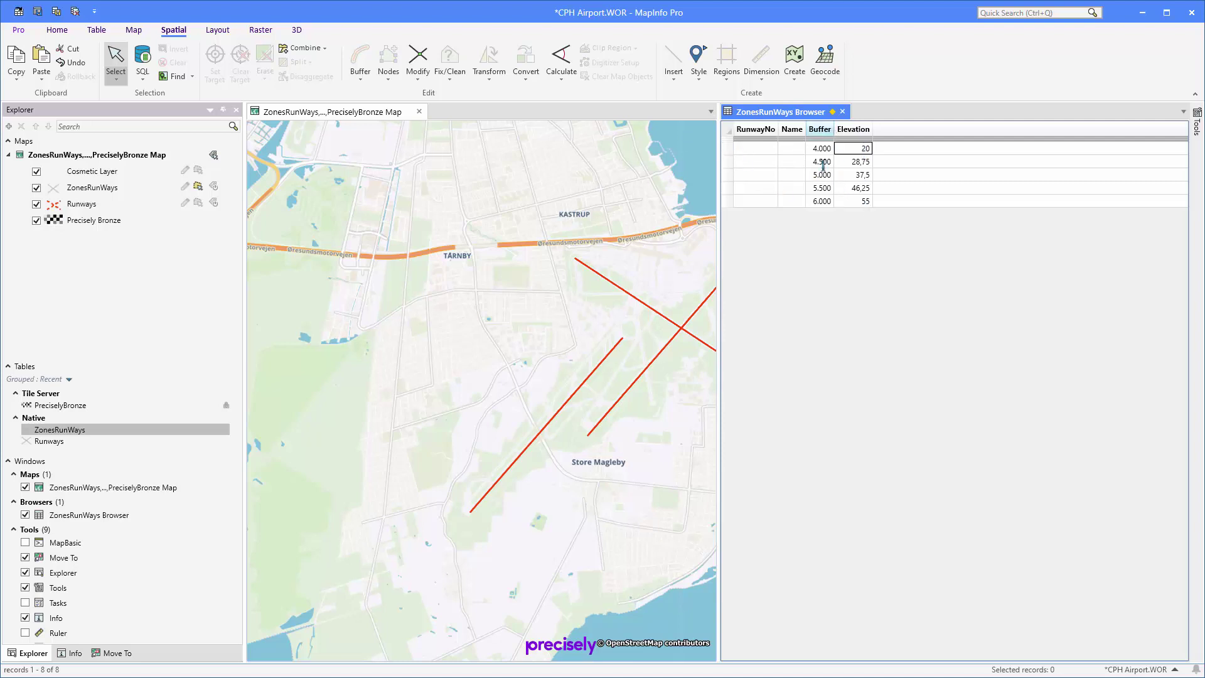
- Save the new Buffer and Elevation entries and close the ZonesRunWays browser
key("ctrl+s")
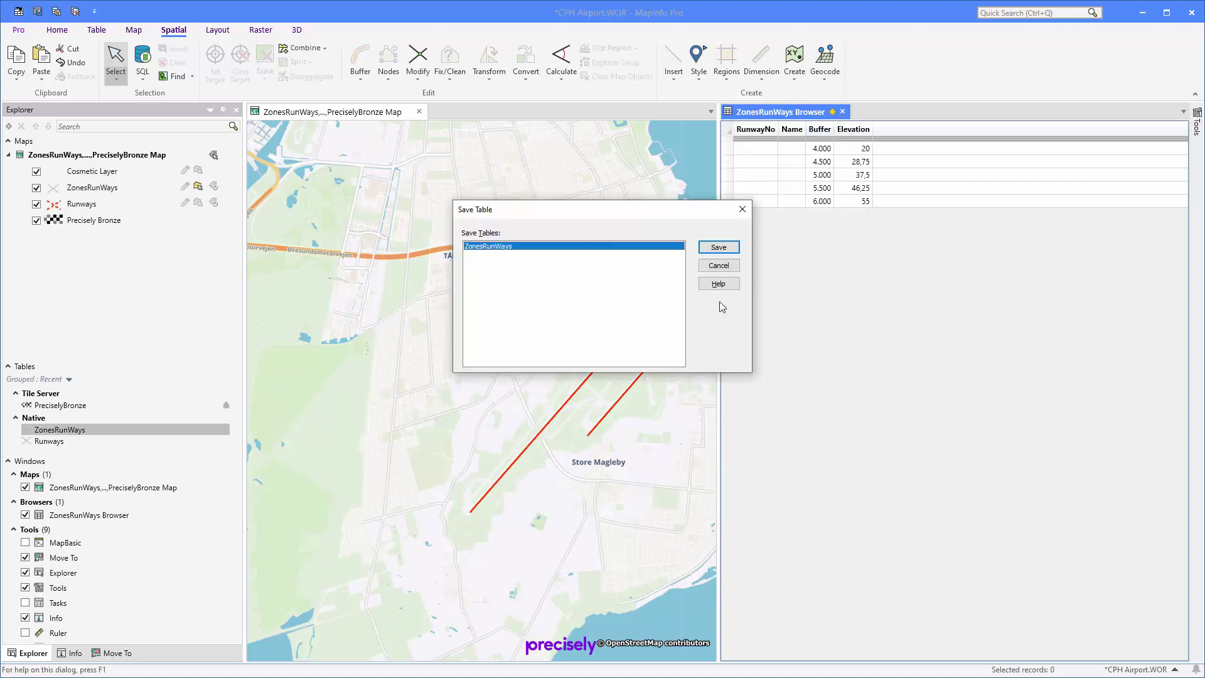
left_click(721, 244)
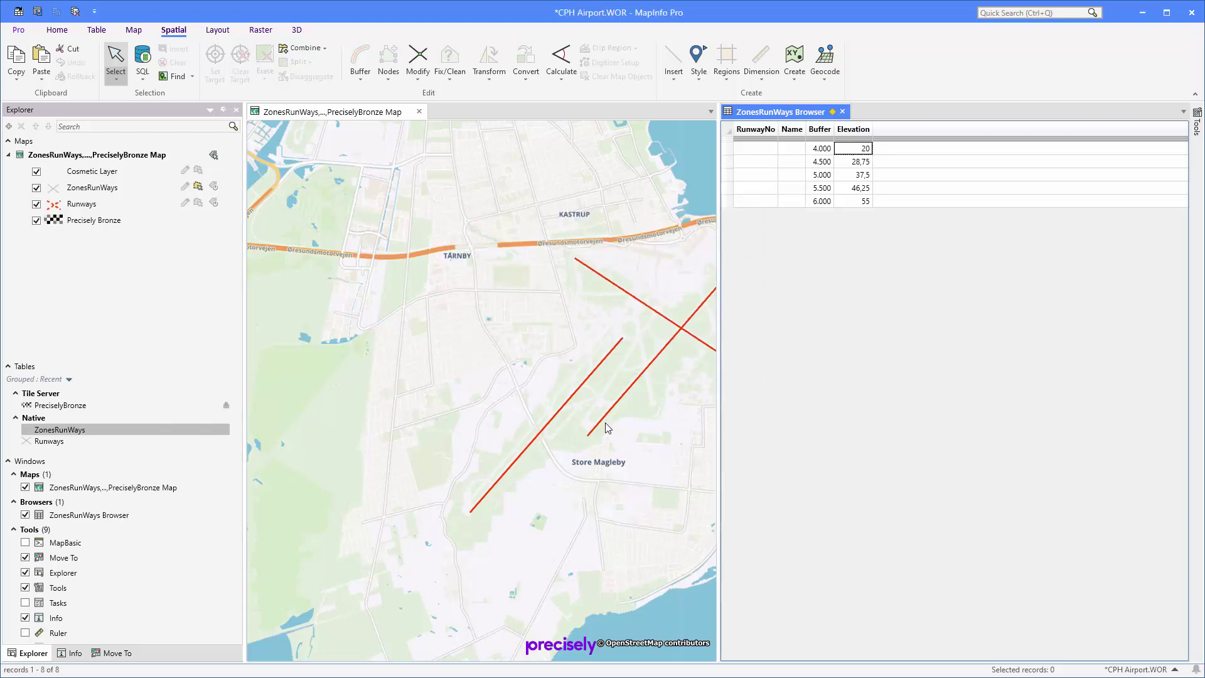
left_click(842, 111)
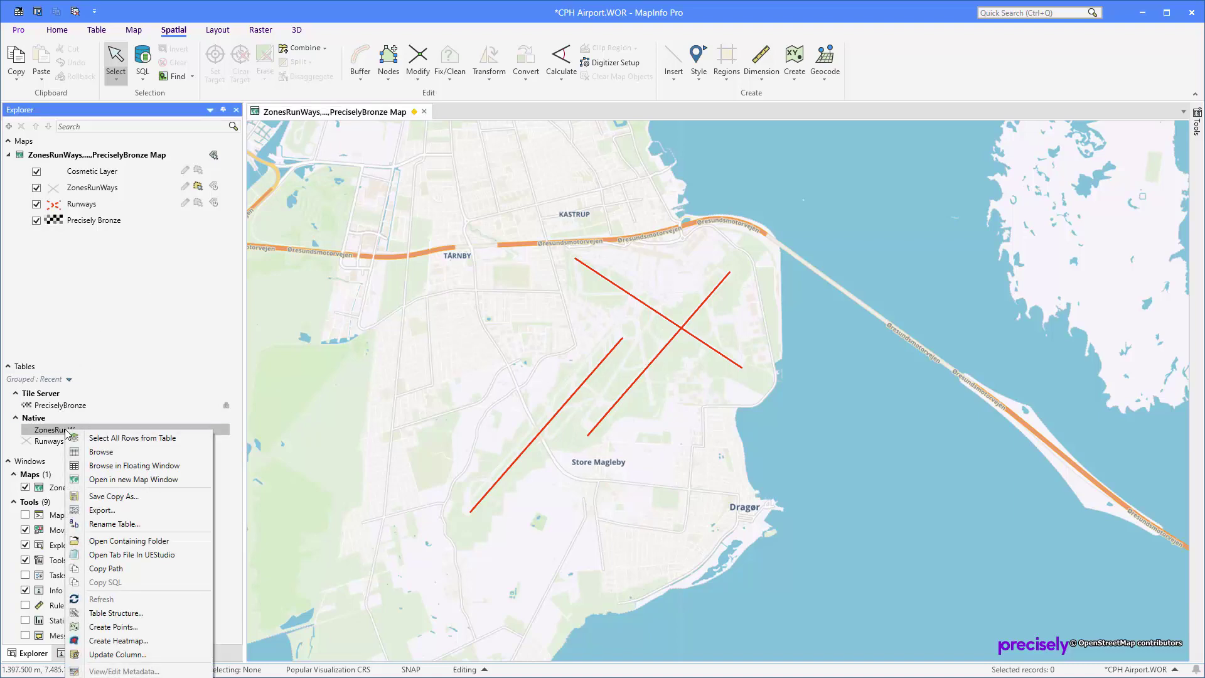
- Save an MZ-enabled copy of ZonesRunWays as ZonesMZ.TAB, replacing the existing file
left_click(112, 496)
left_click(621, 309)
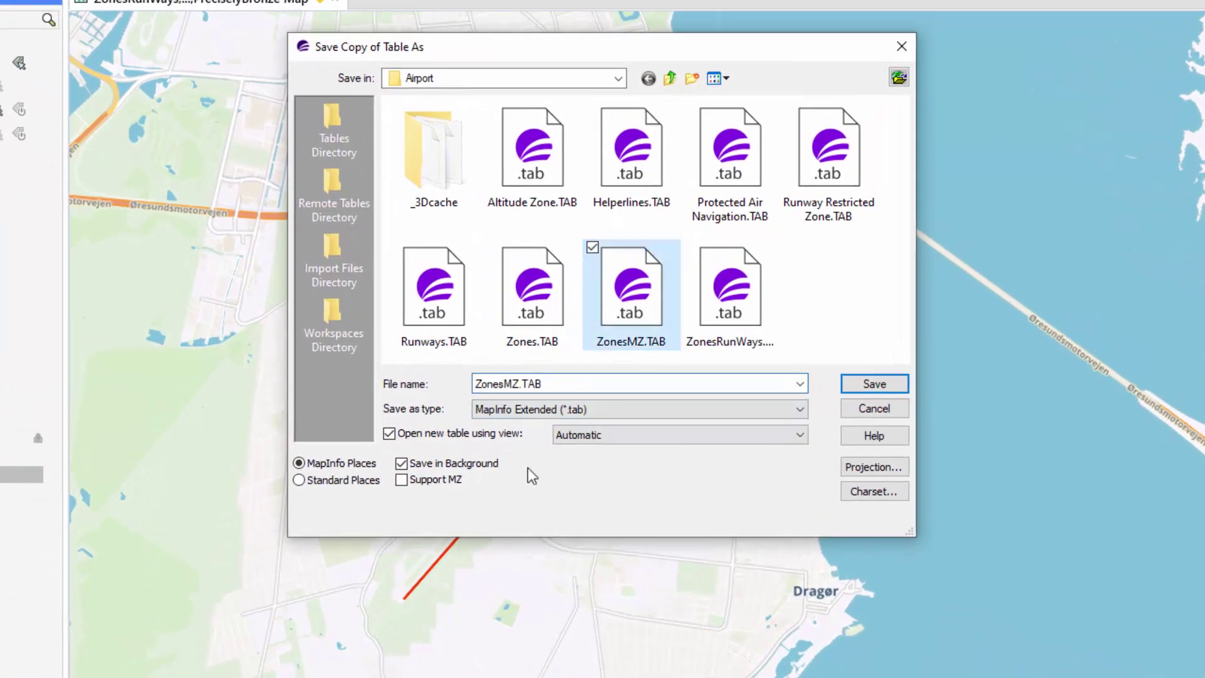
left_click(436, 479)
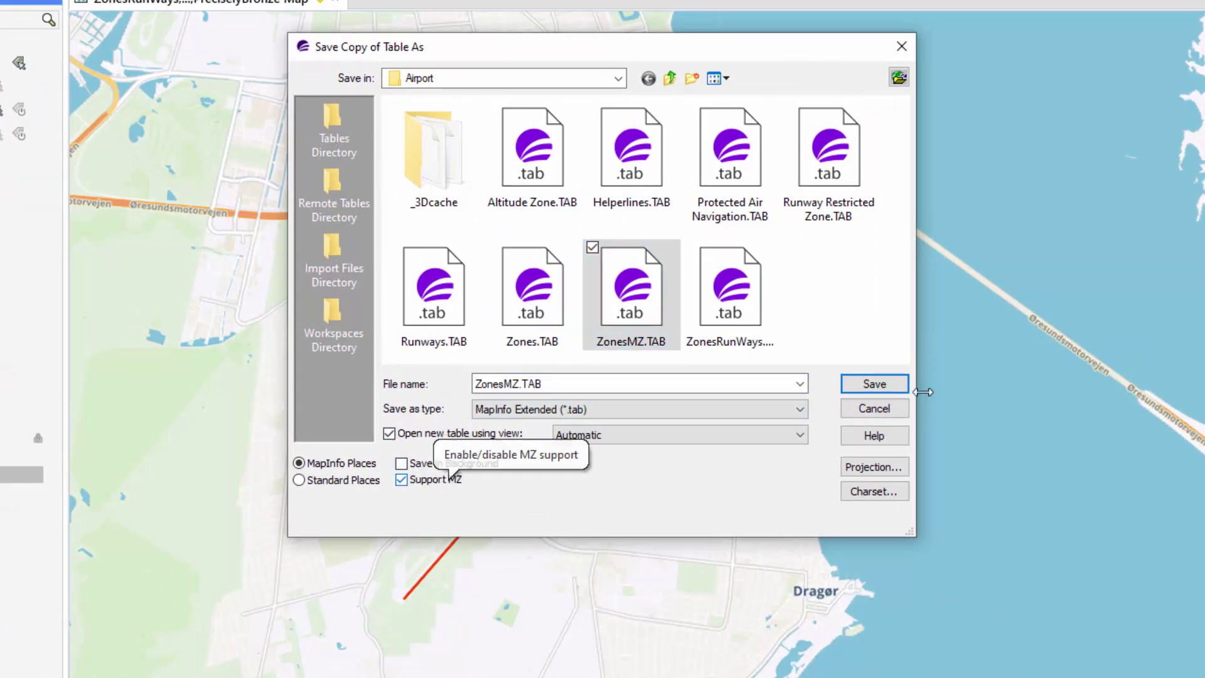
left_click(872, 385)
left_click(567, 336)
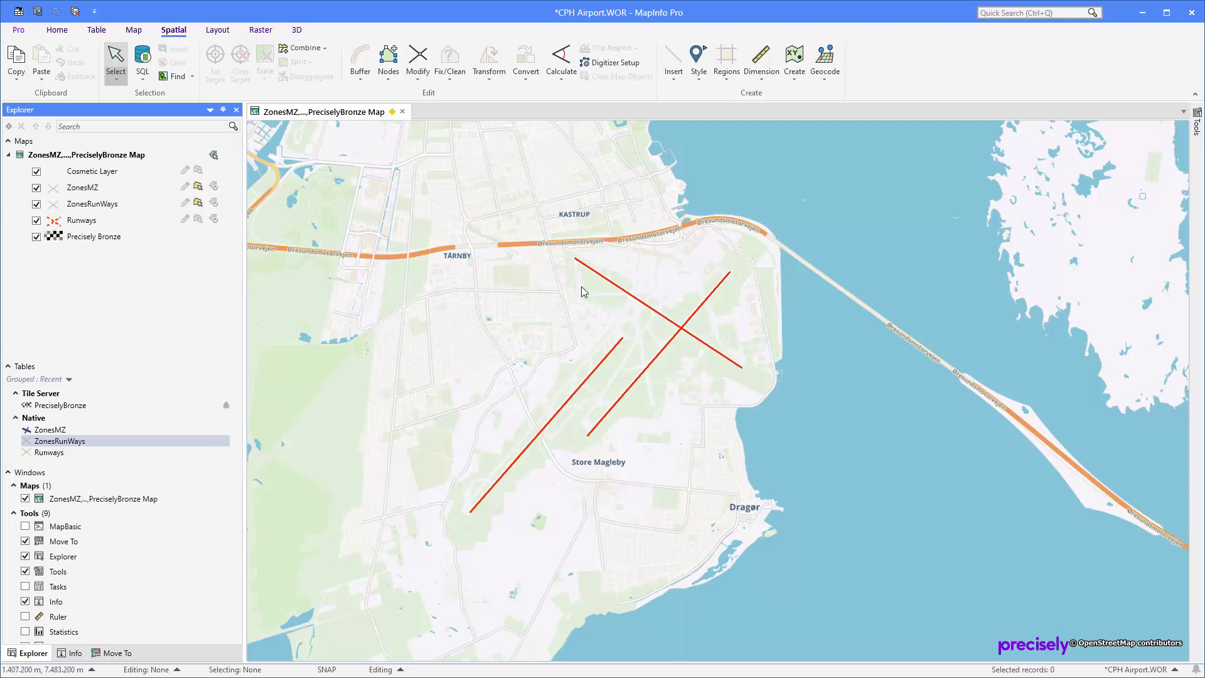
- Start a new Update query template in a widened SQL window
left_click(143, 79)
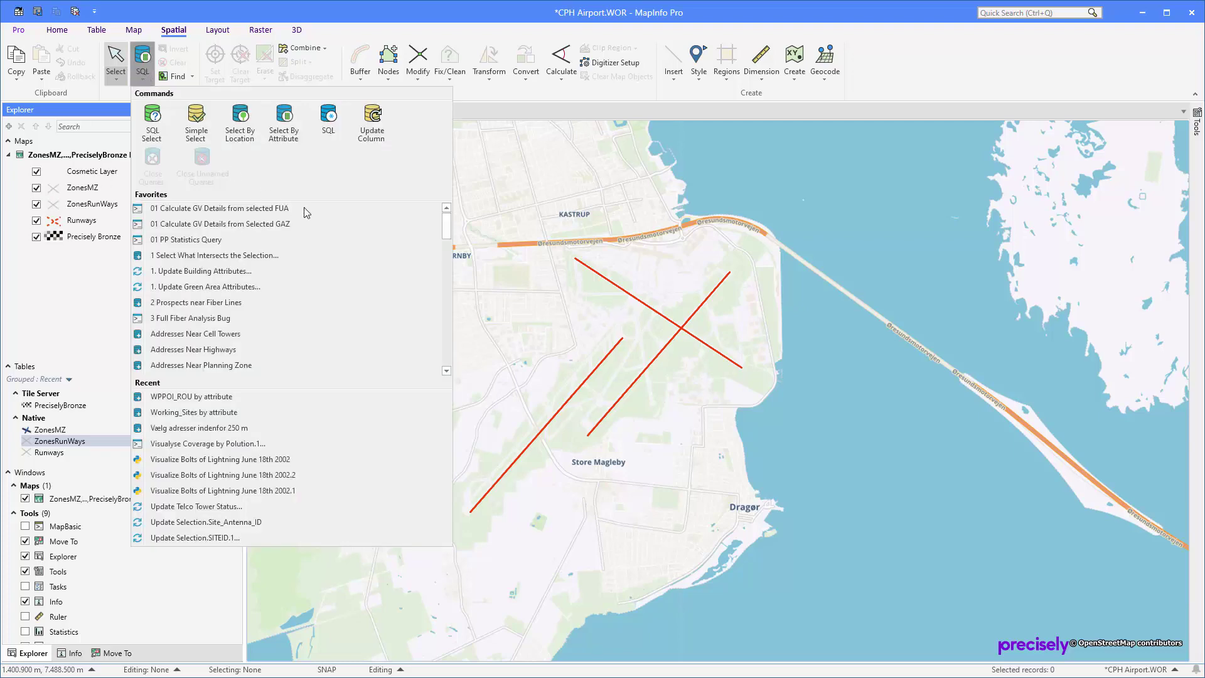
left_click(331, 115)
left_click_drag(997, 220, 822, 216)
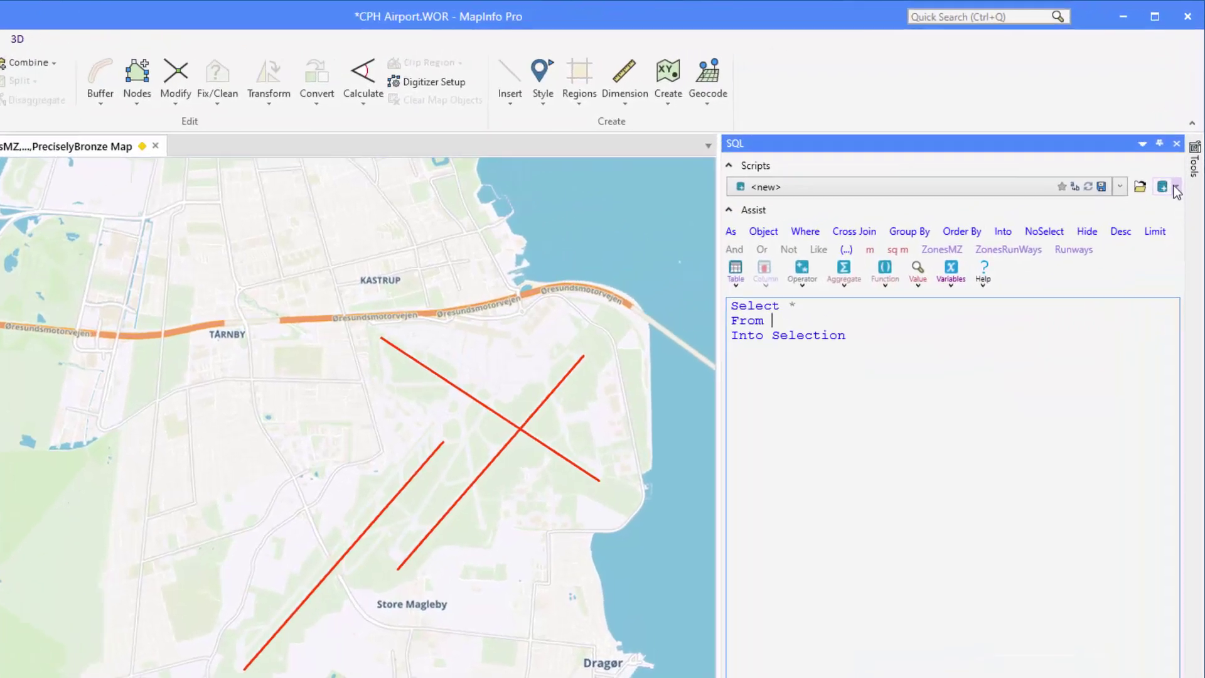
left_click(1178, 155)
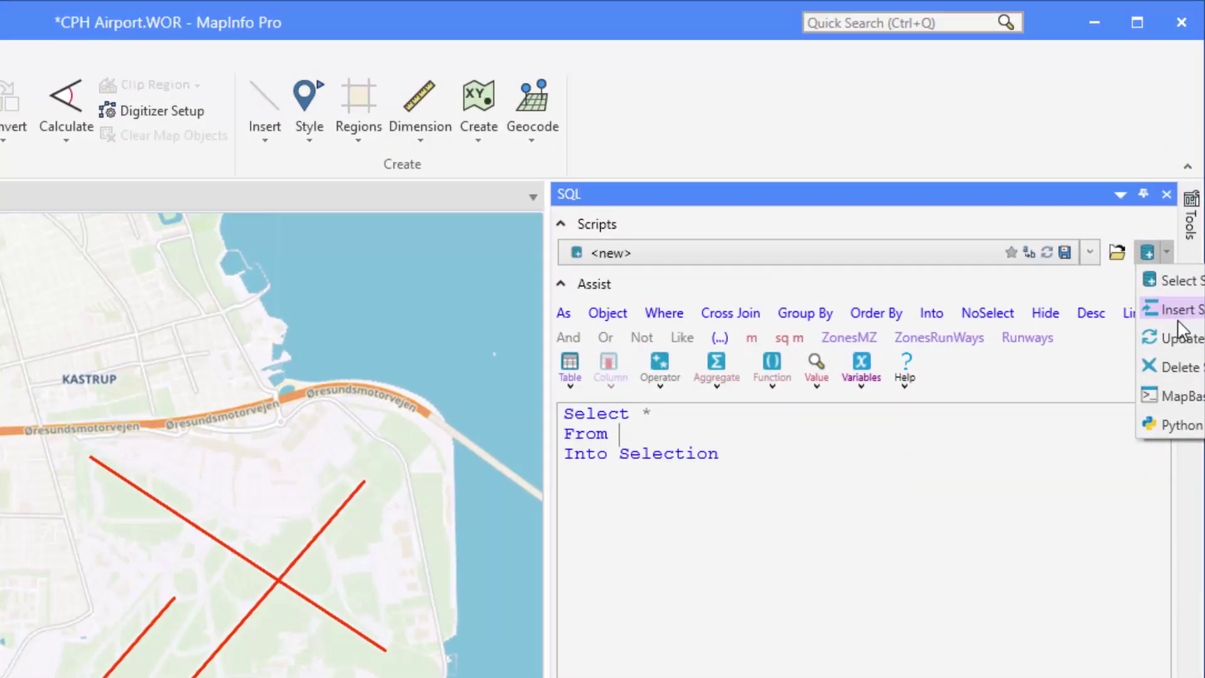
left_click(1174, 394)
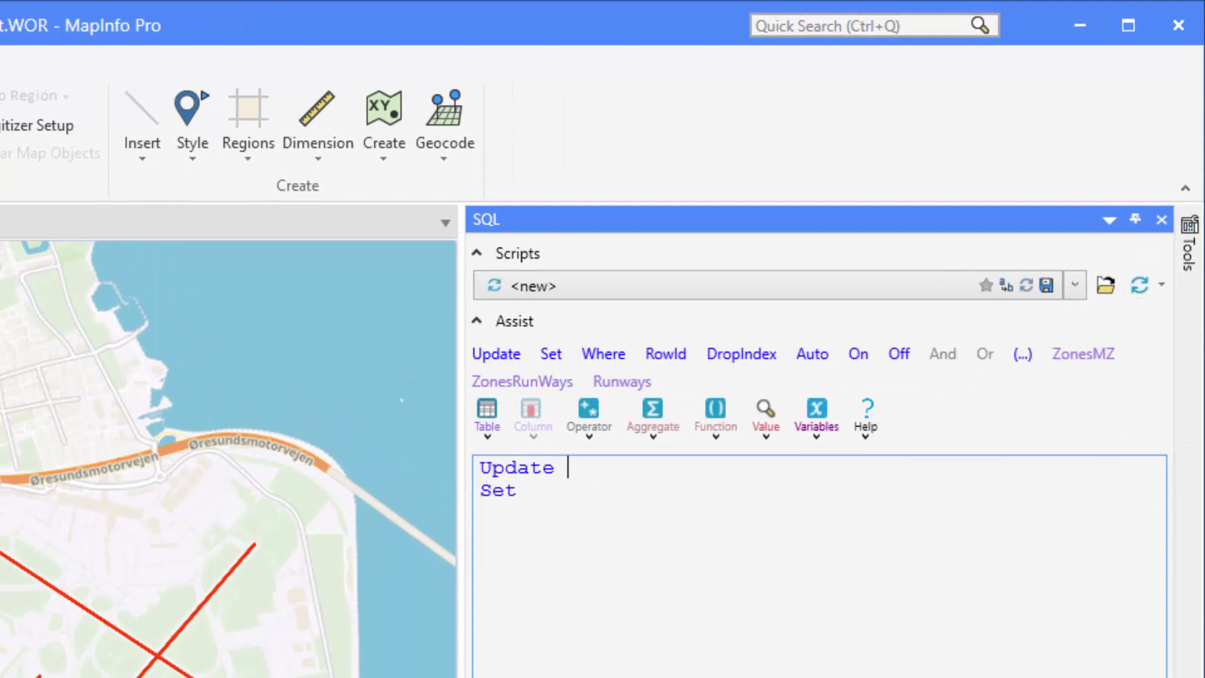
- Write the statement Update ZonesMZ Set OBJ = ConvertToPline(Buffer(Obj, 72, buffer, "m"))
type("ZonesM")
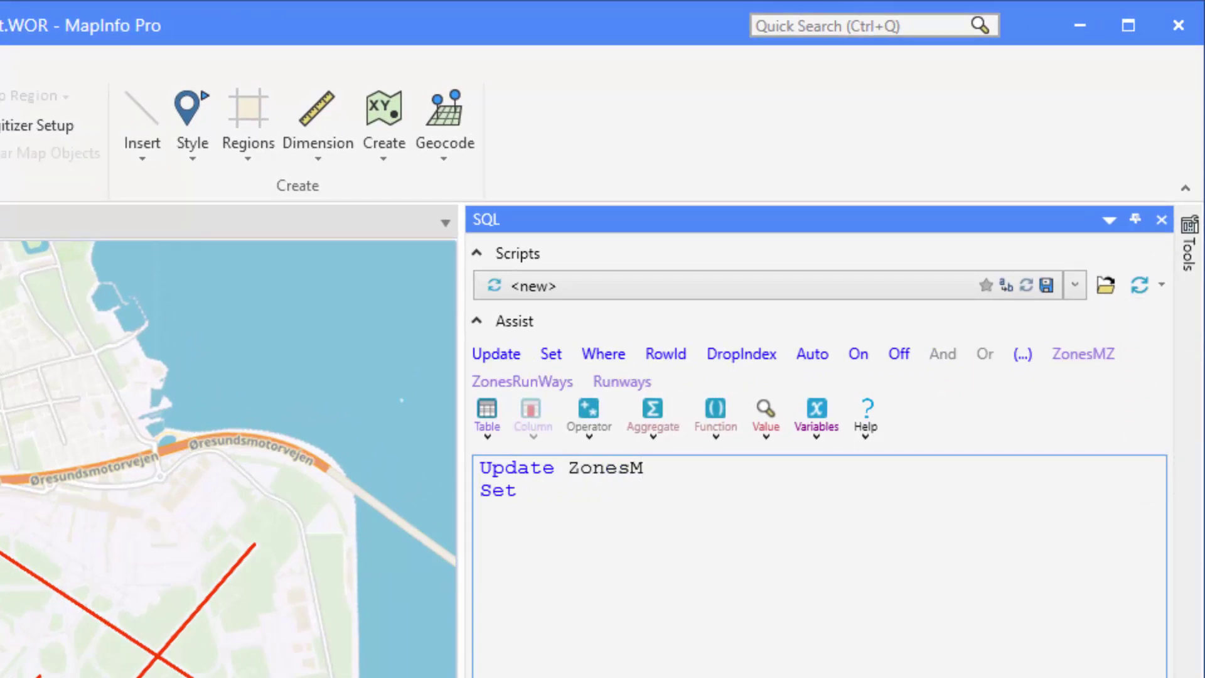
type("Z Set ")
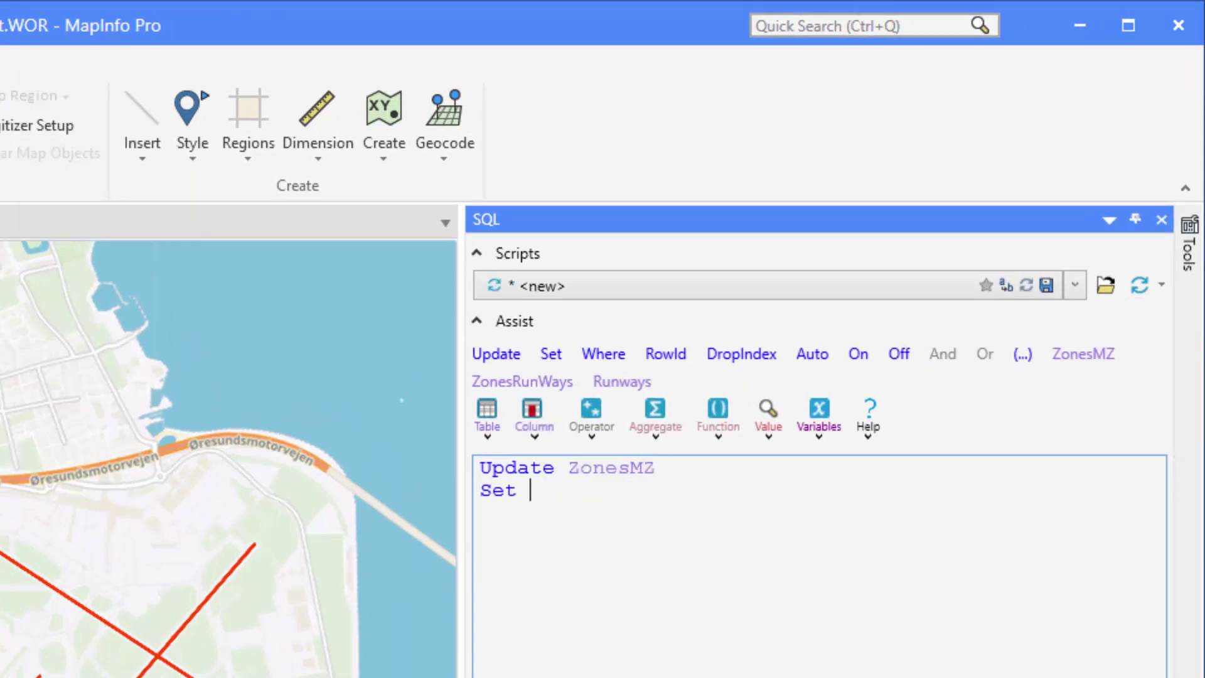
type("OBJ = Buf")
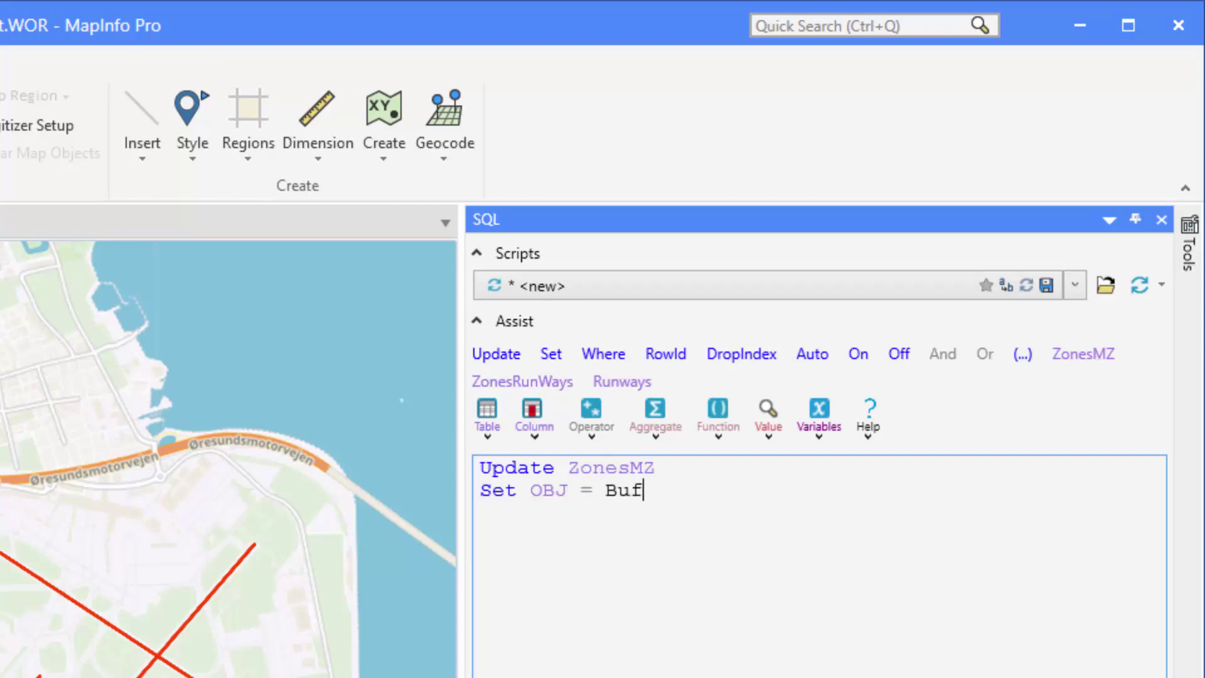
type("fer(")
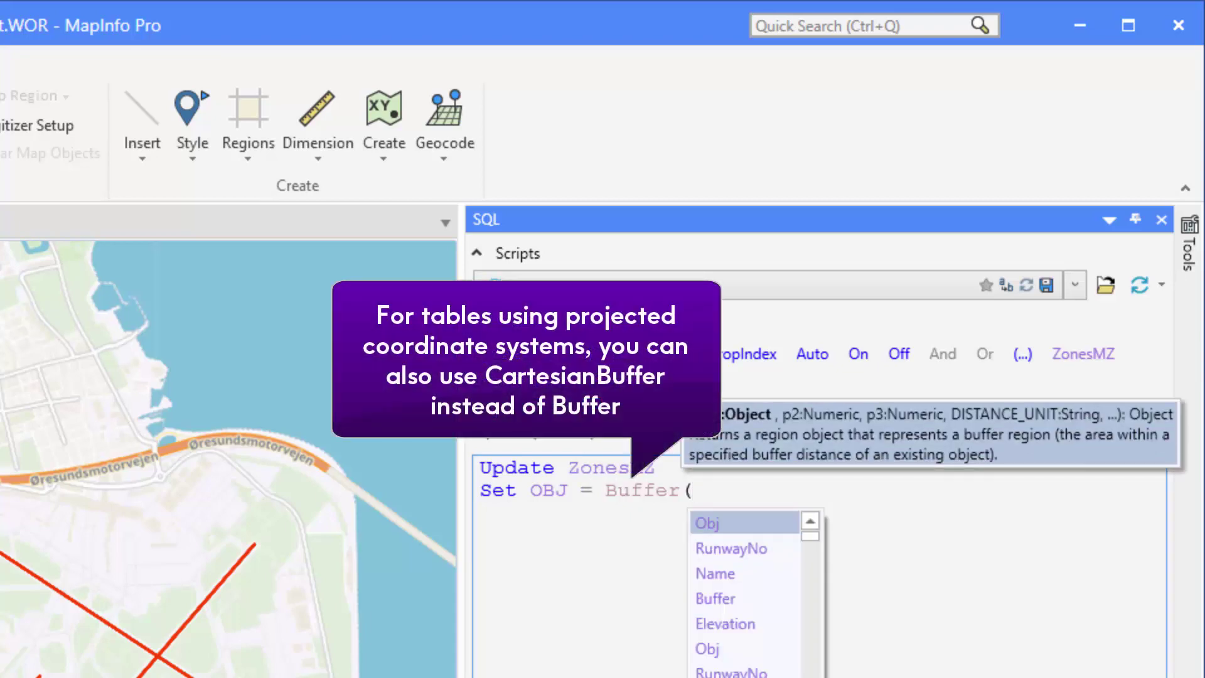
type("obj")
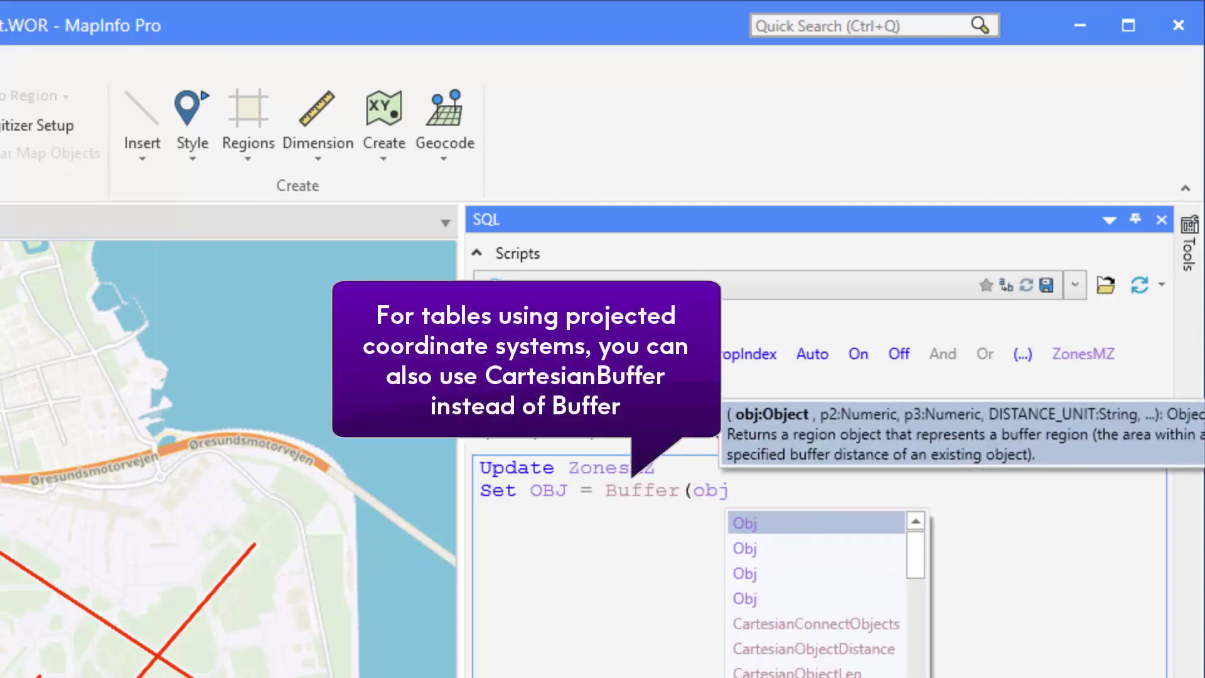
type(", ")
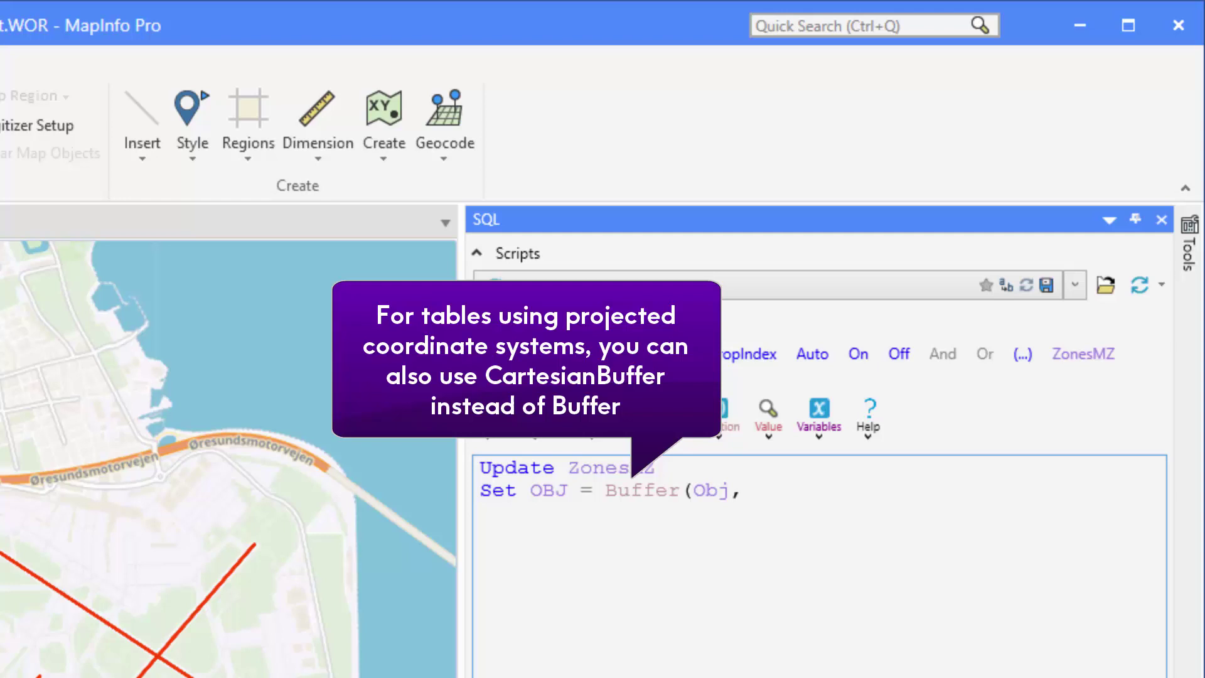
type("72, buffer, ")
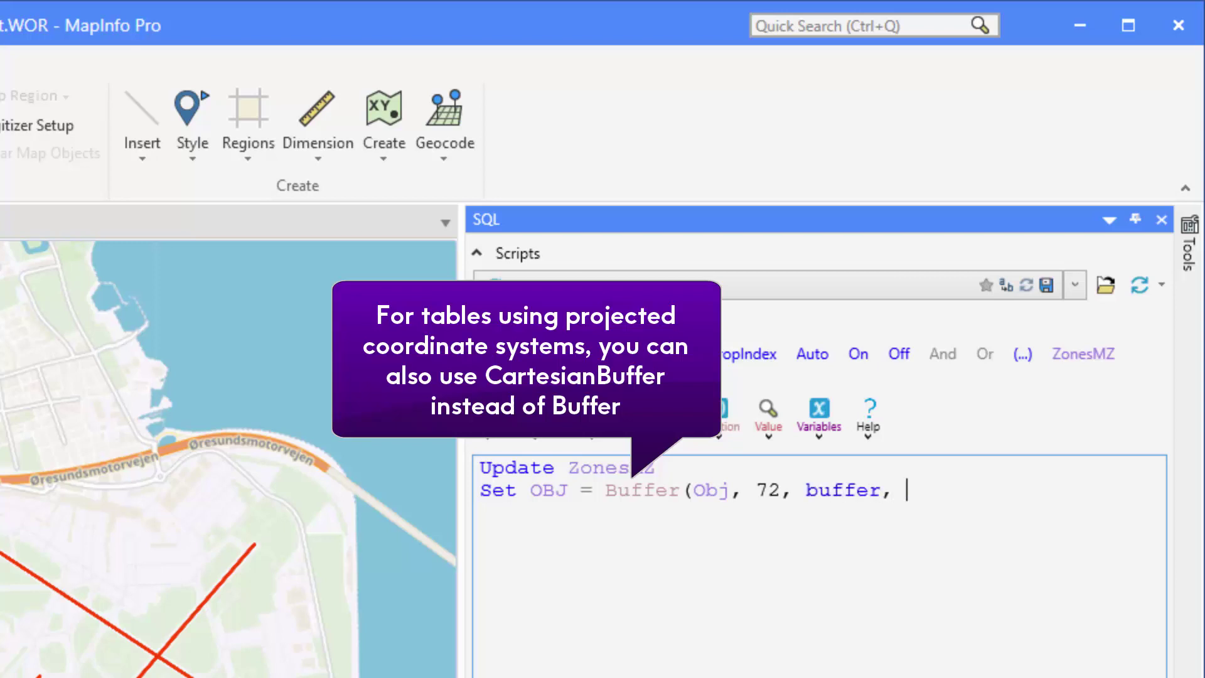
type("\"m\")")
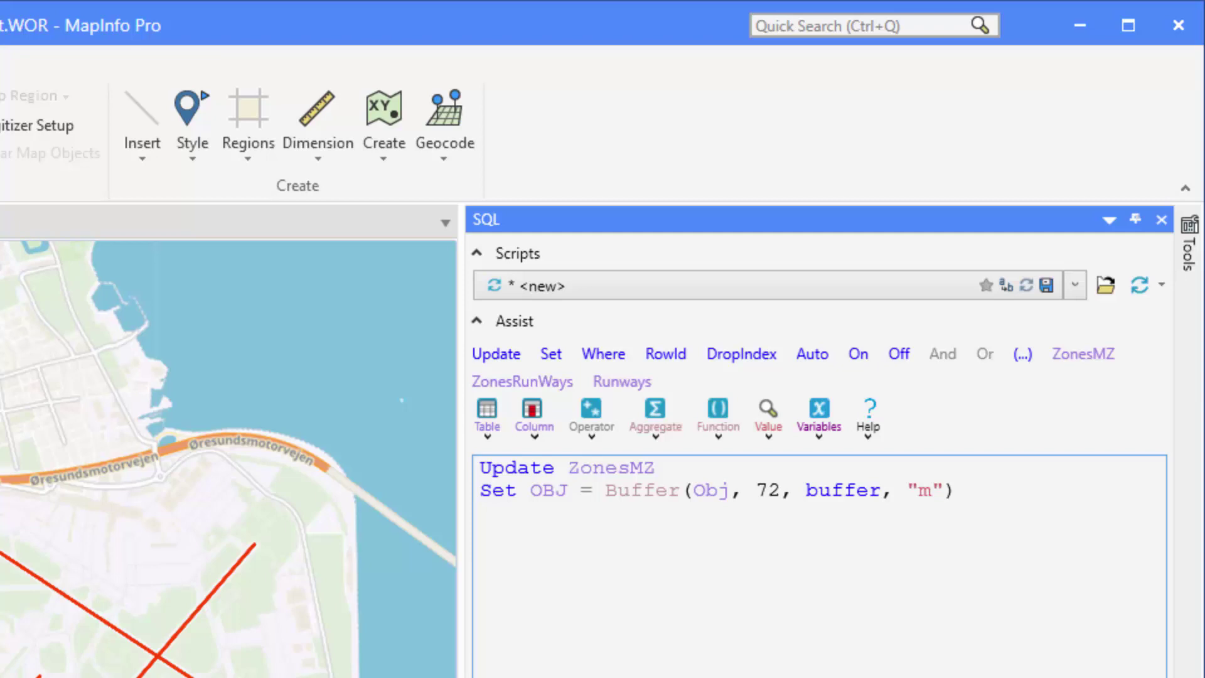
type(")")
key("Right")
key("ctrl+Right")
key("ctrl+Right")
key("ctrl+Right")
key("Left")
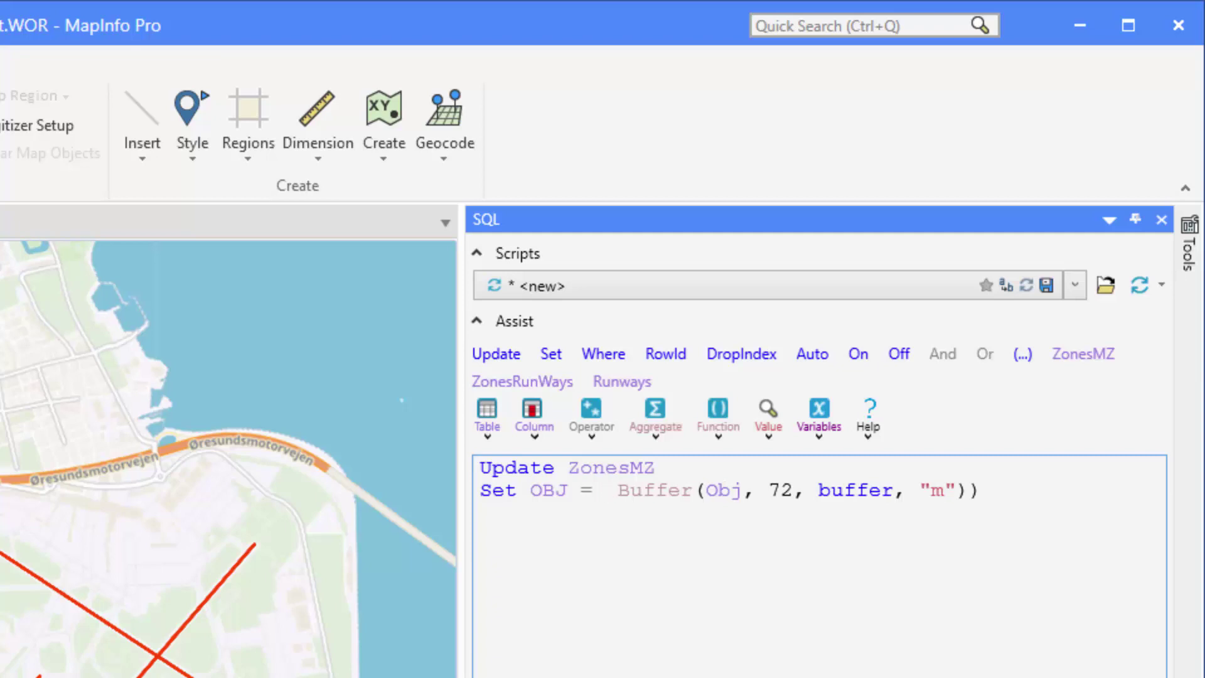
type("Conv")
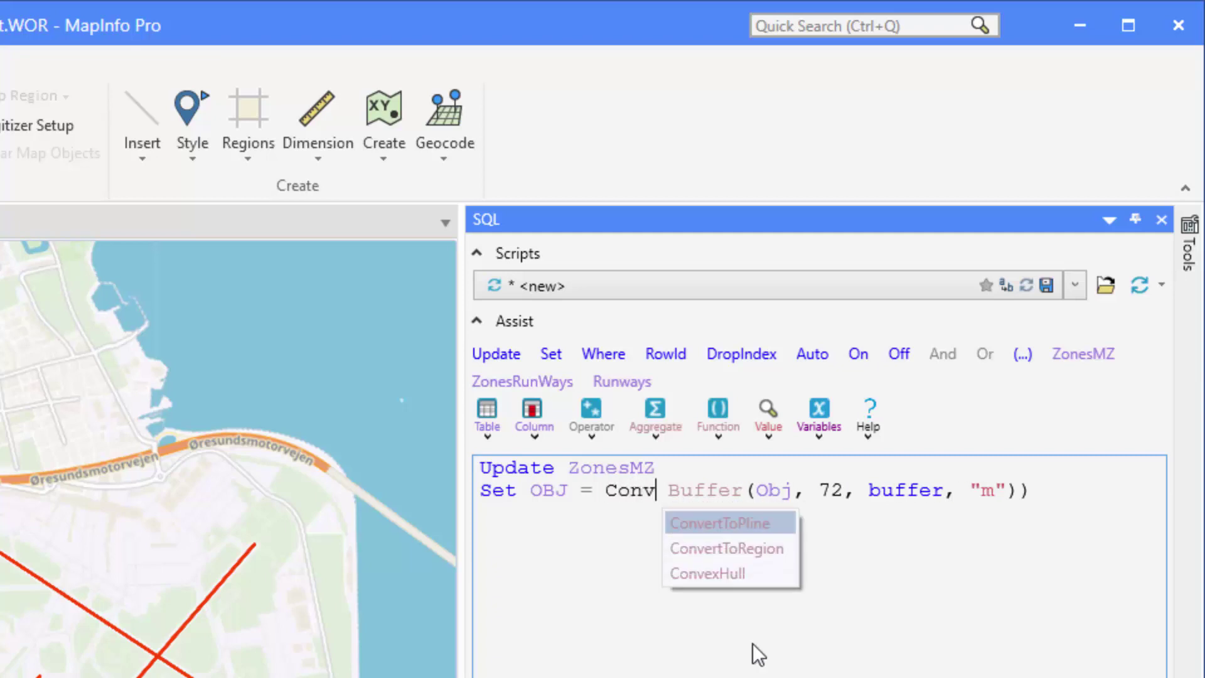
double_click(721, 529)
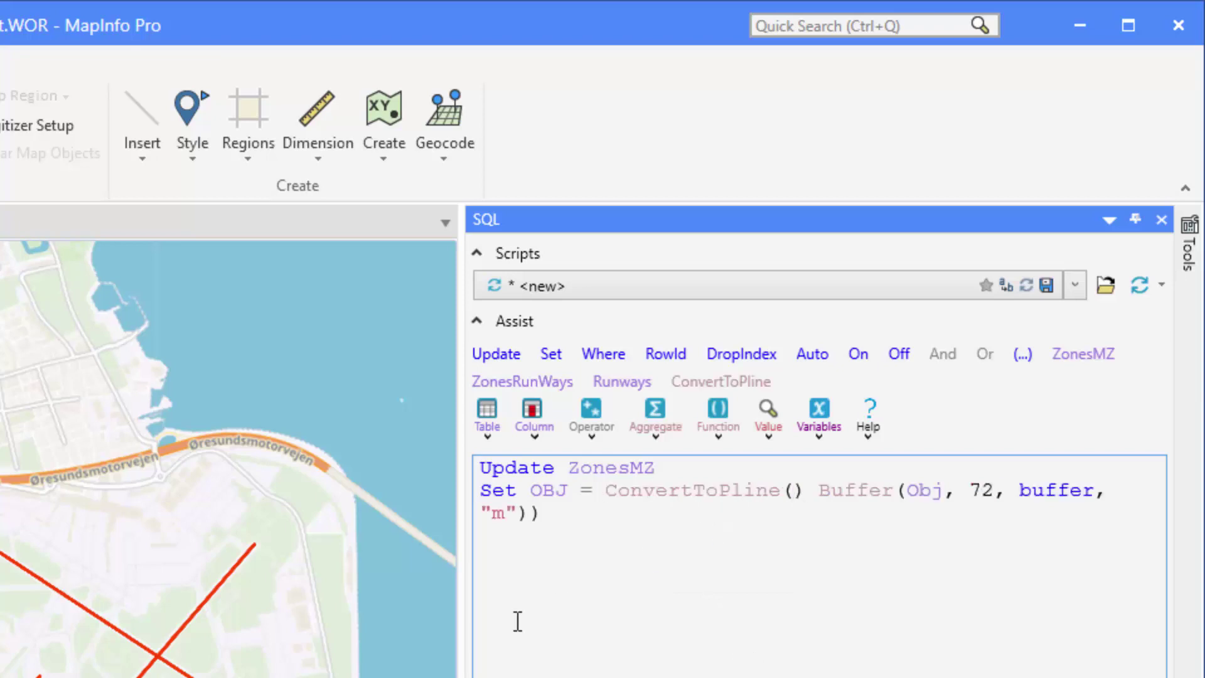
key("Delete")
key("Delete")
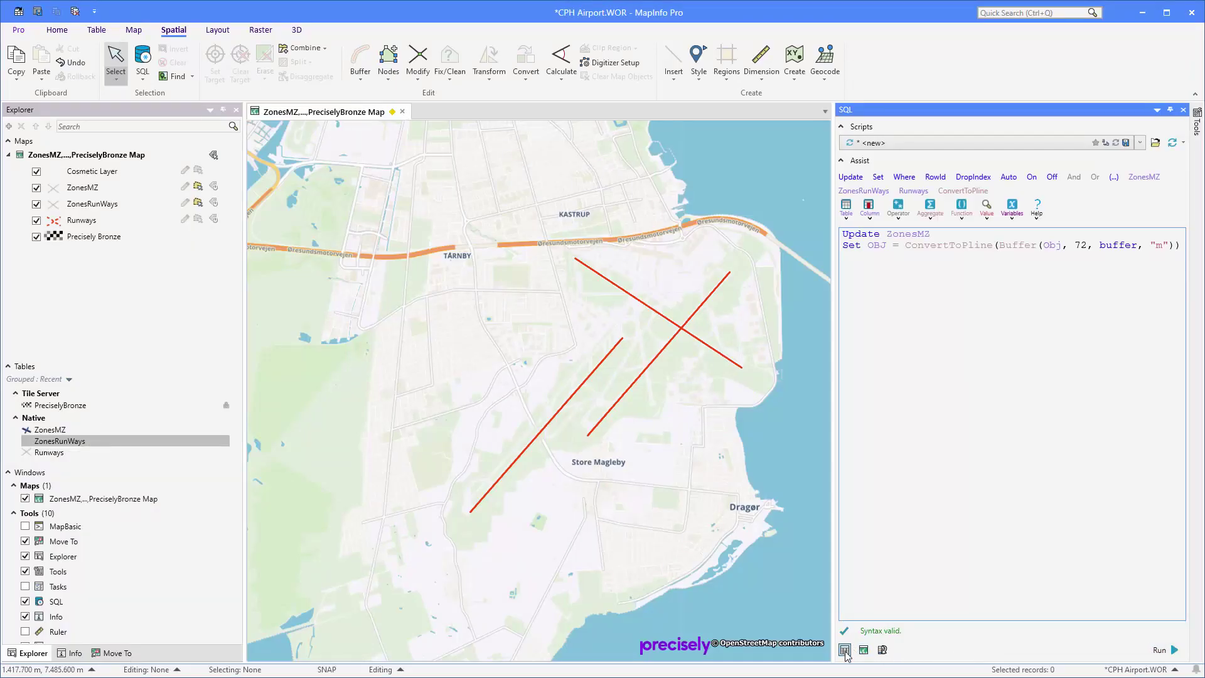
- Run the ZonesMZ update query and check the five resulting buffer ring lines around Kastrup
left_click(1160, 650)
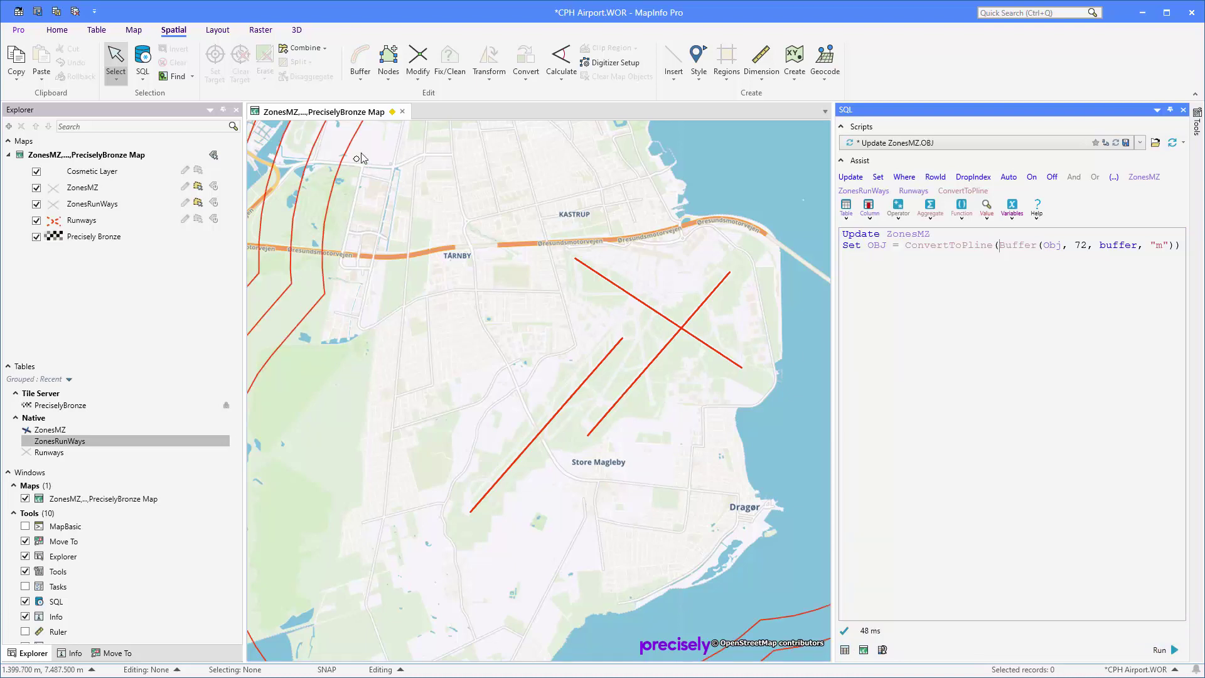
left_click(321, 307)
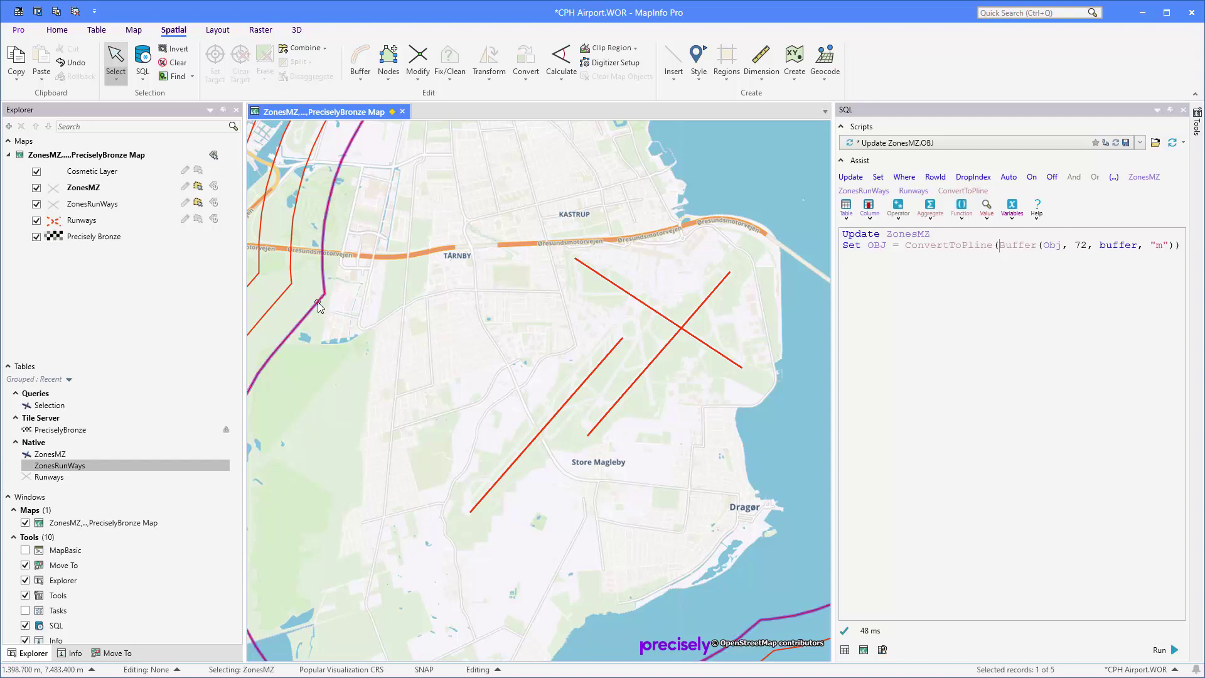
scroll(595, 433, "down", 1)
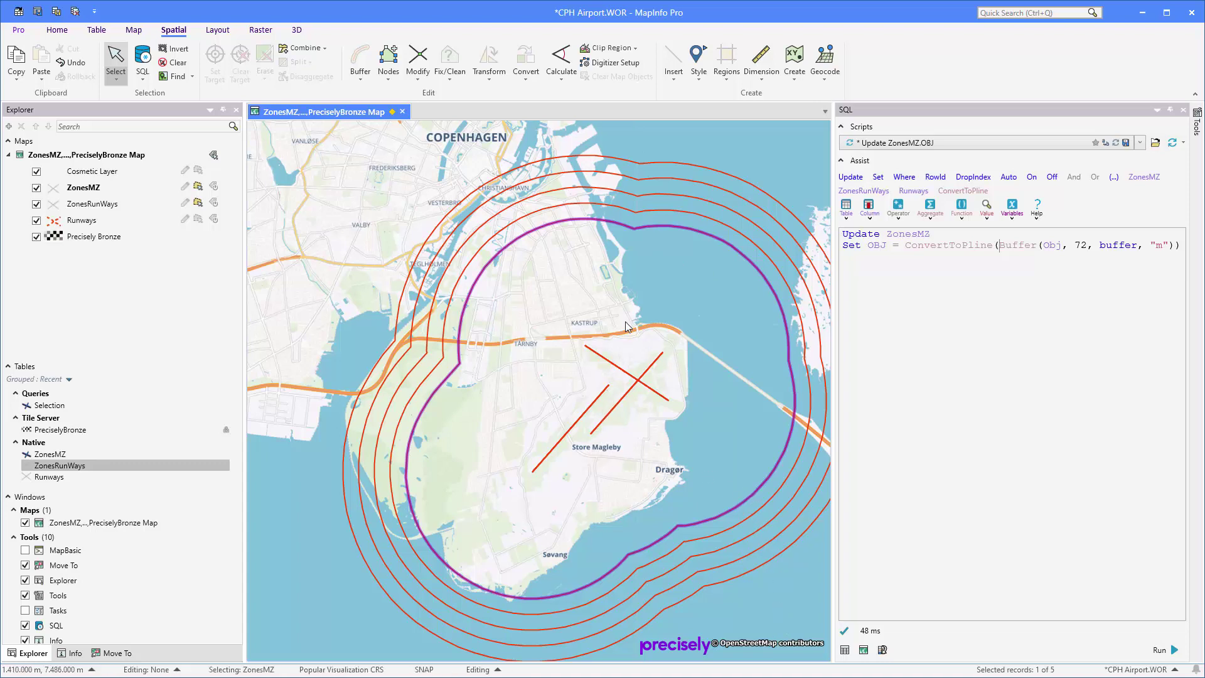
- Save the edited ZonesMZ table and close the SQL window
key("ctrl+s")
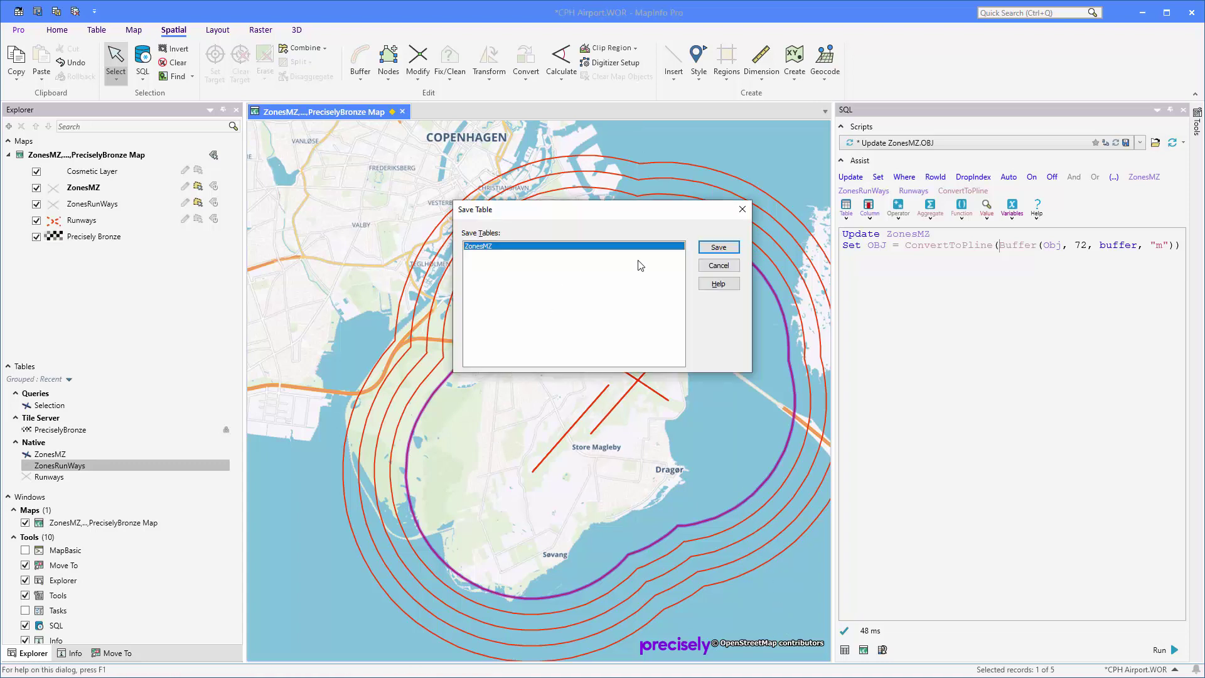
left_click(718, 247)
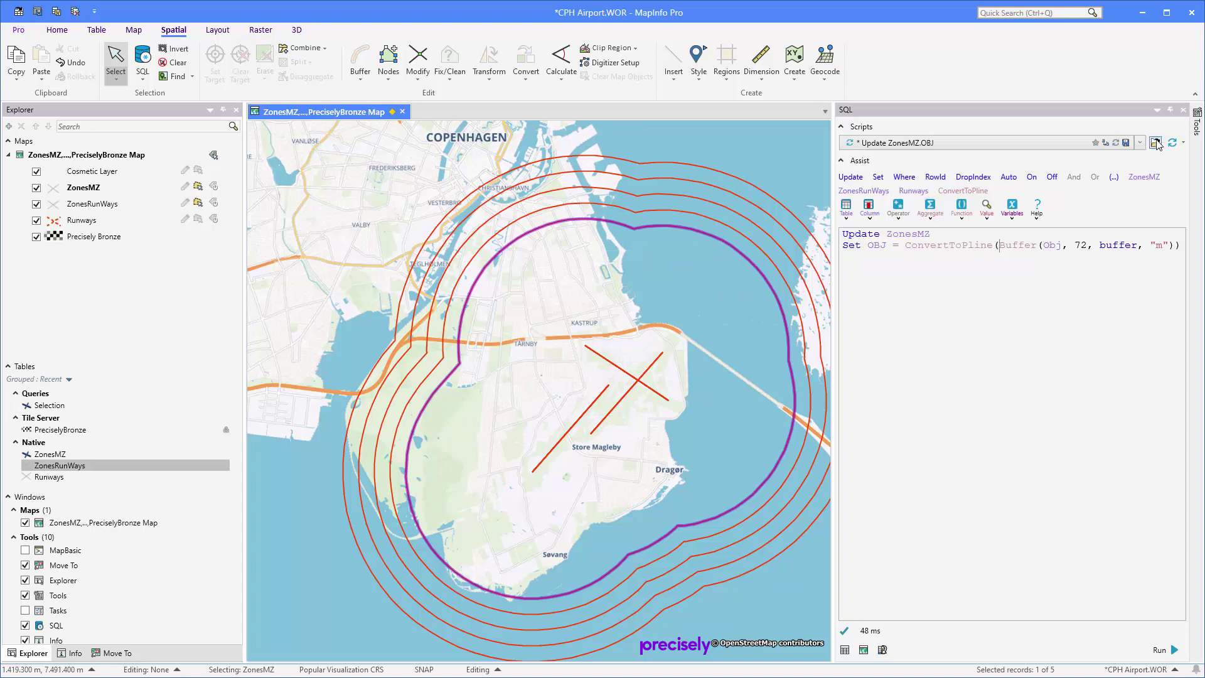
left_click(1182, 109)
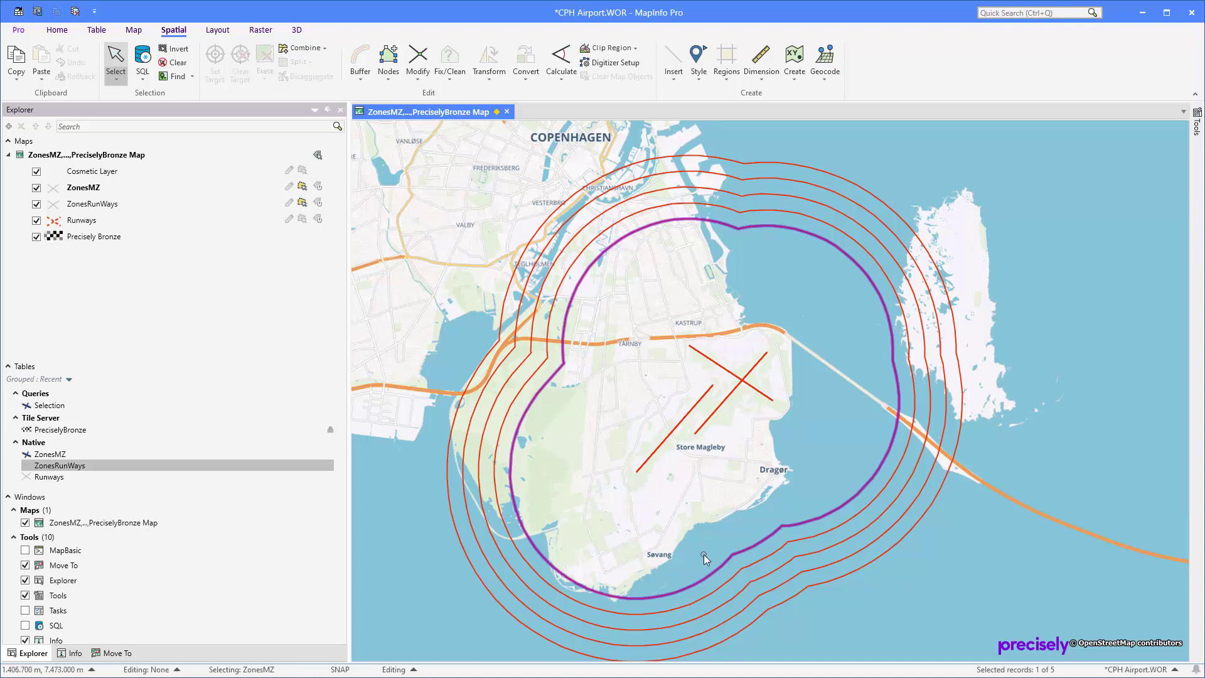
left_click(56, 30)
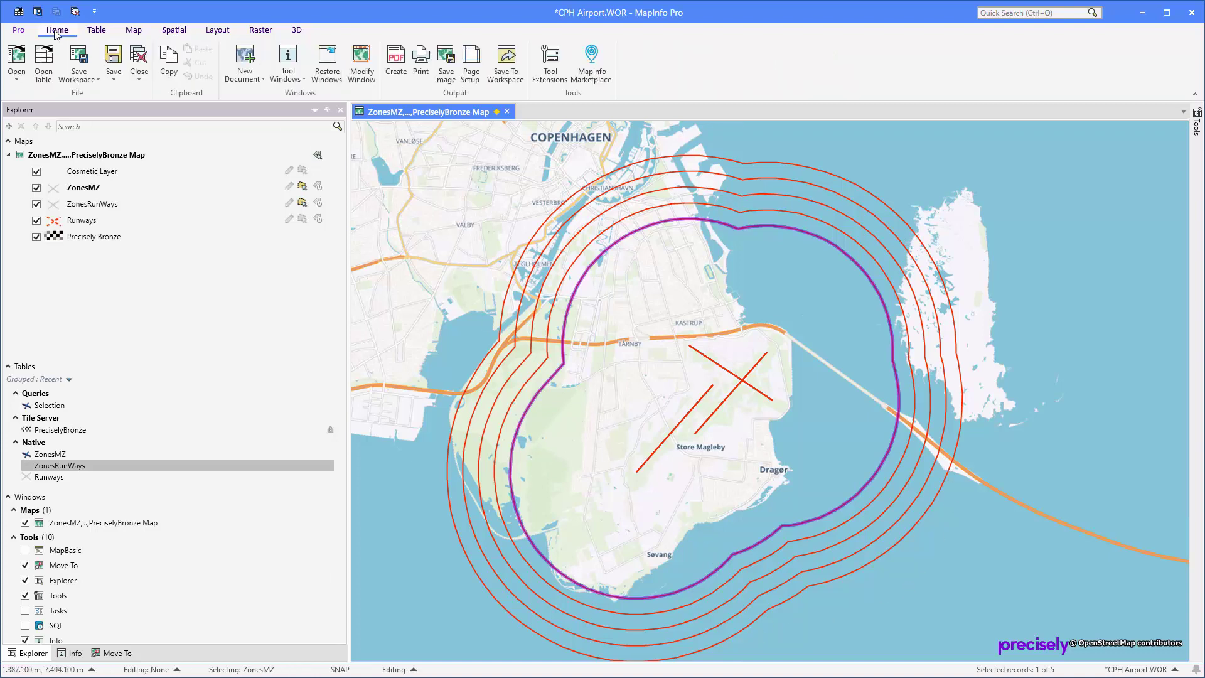
left_click(596, 62)
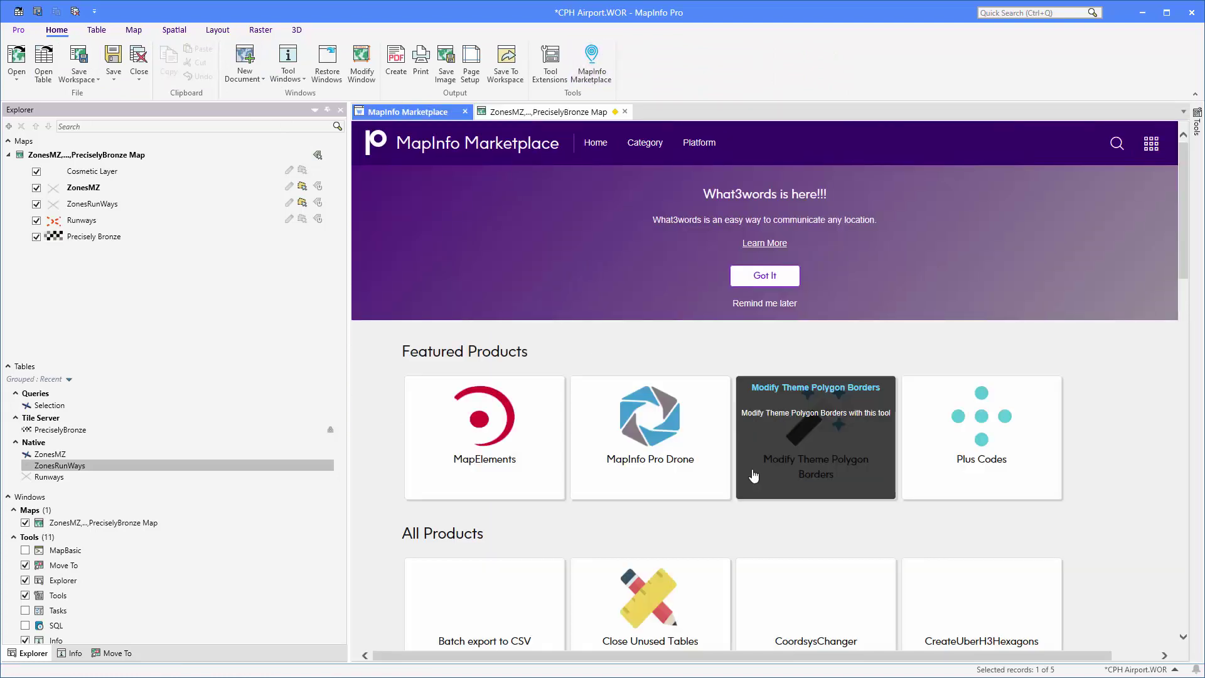
scroll(752, 475, "down", 5)
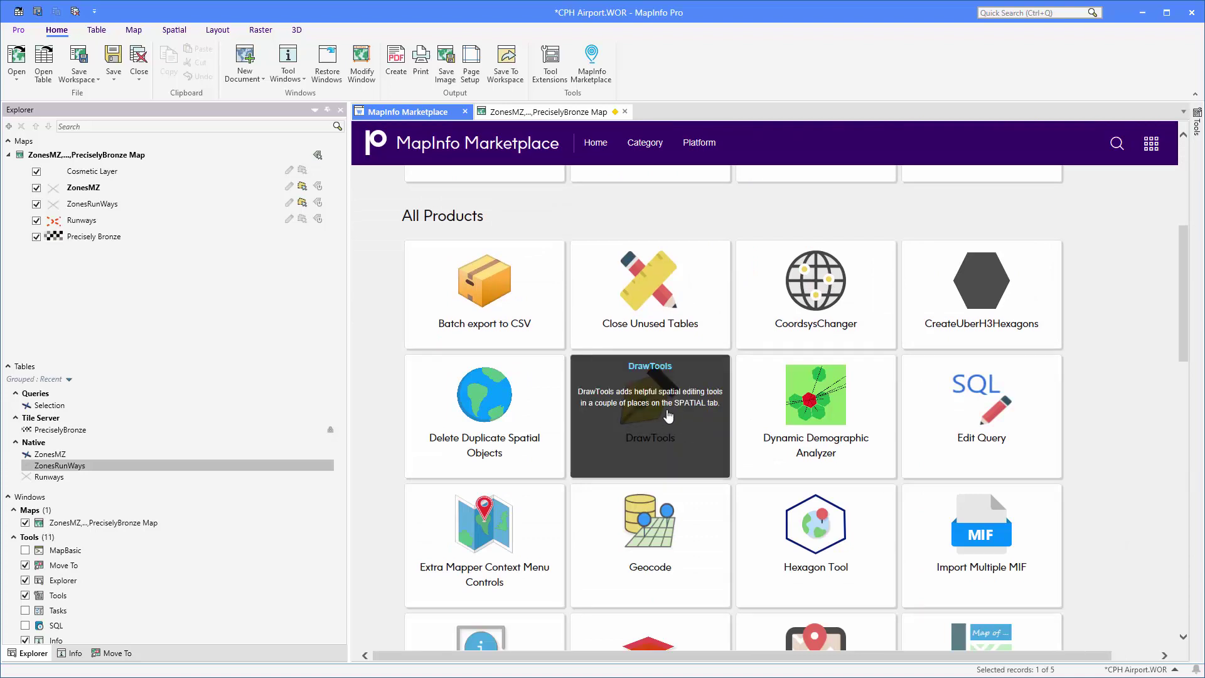
left_click(668, 416)
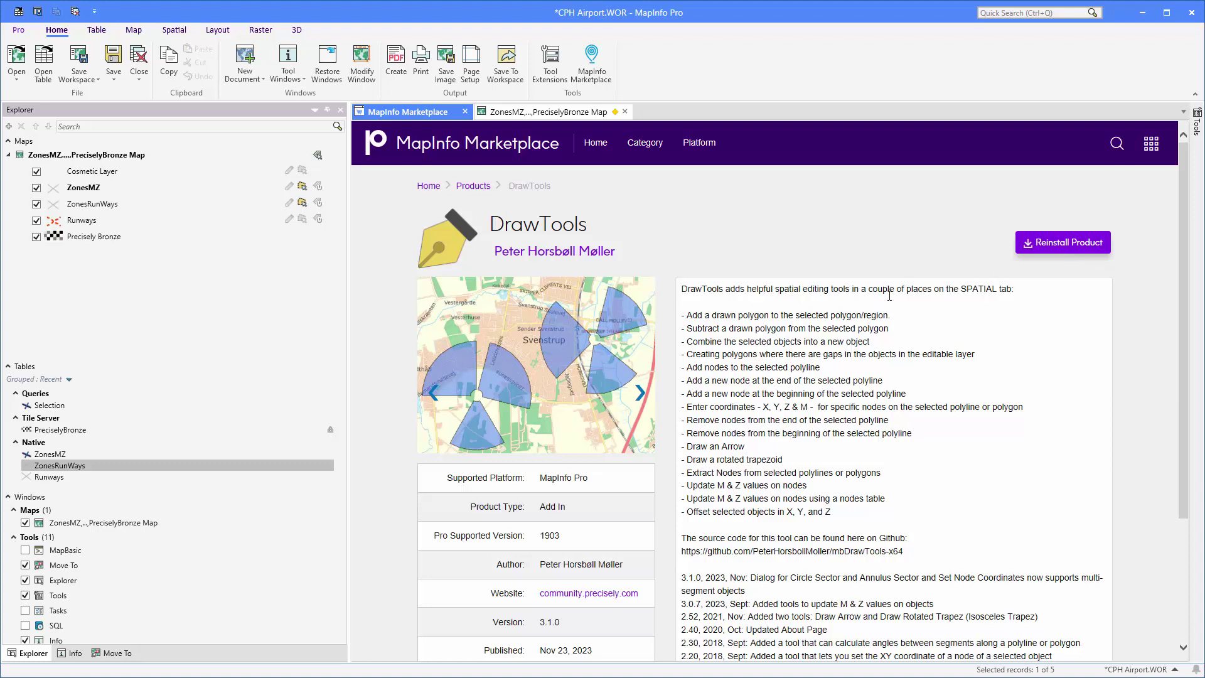
left_click(465, 111)
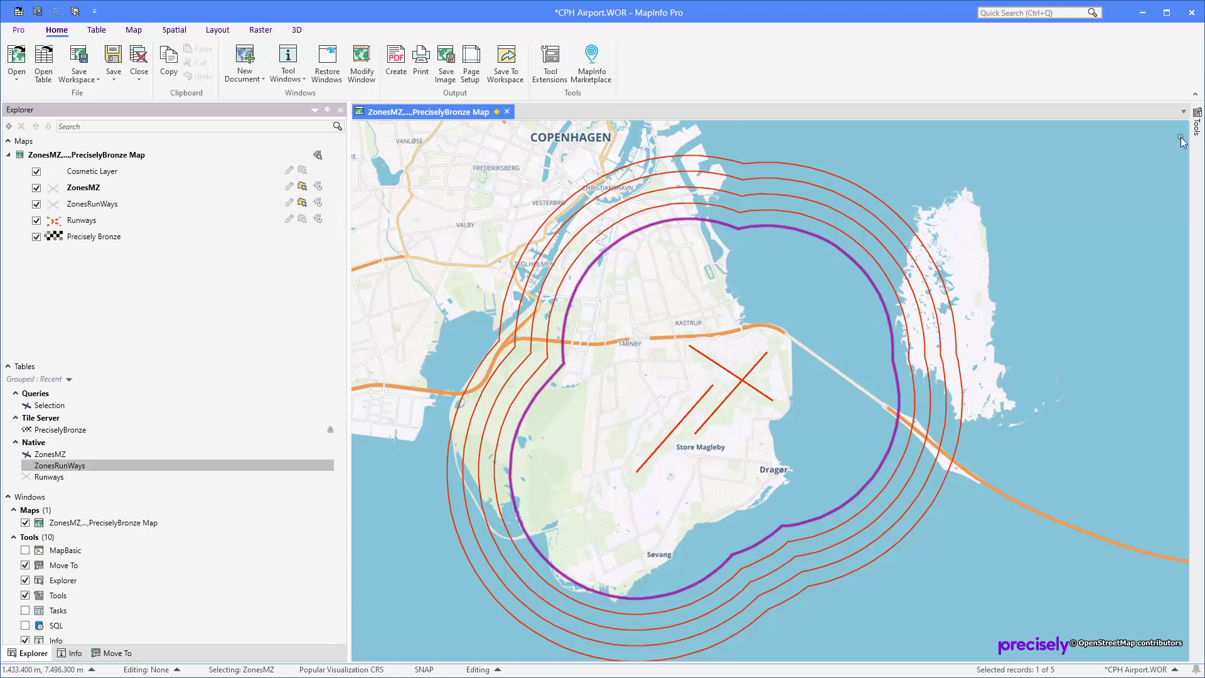
- Load the DrawTools tool from the registered tools
left_click(1197, 127)
left_click(1017, 126)
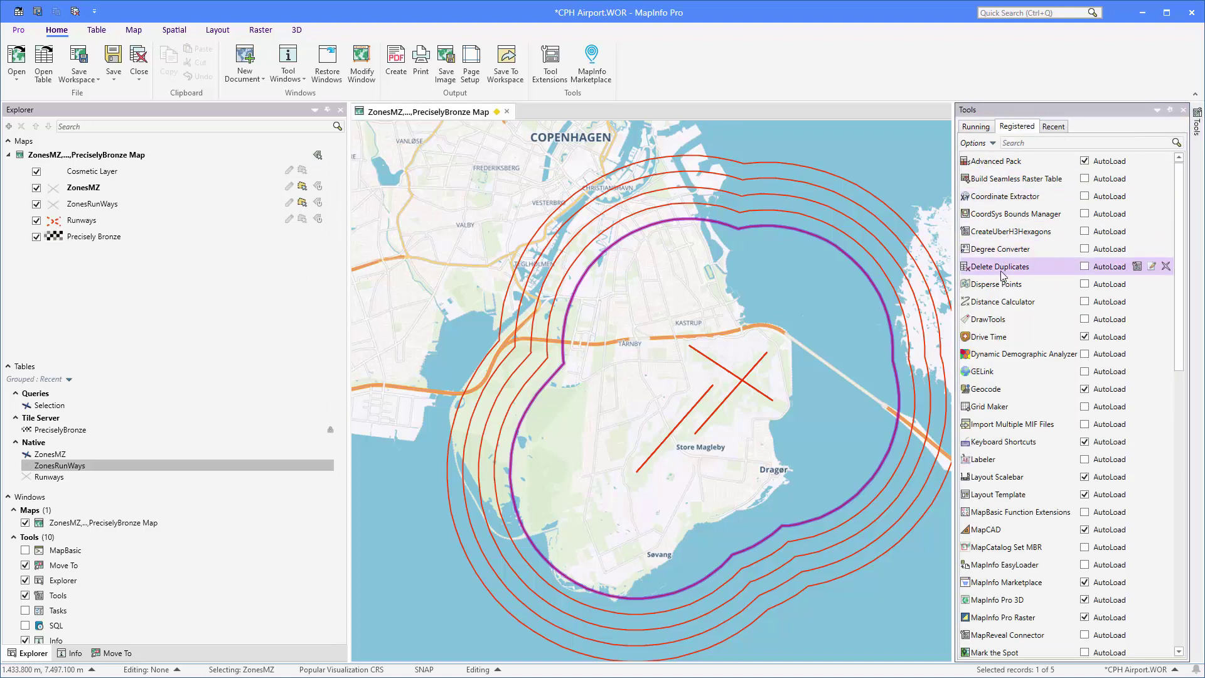
left_click(996, 319)
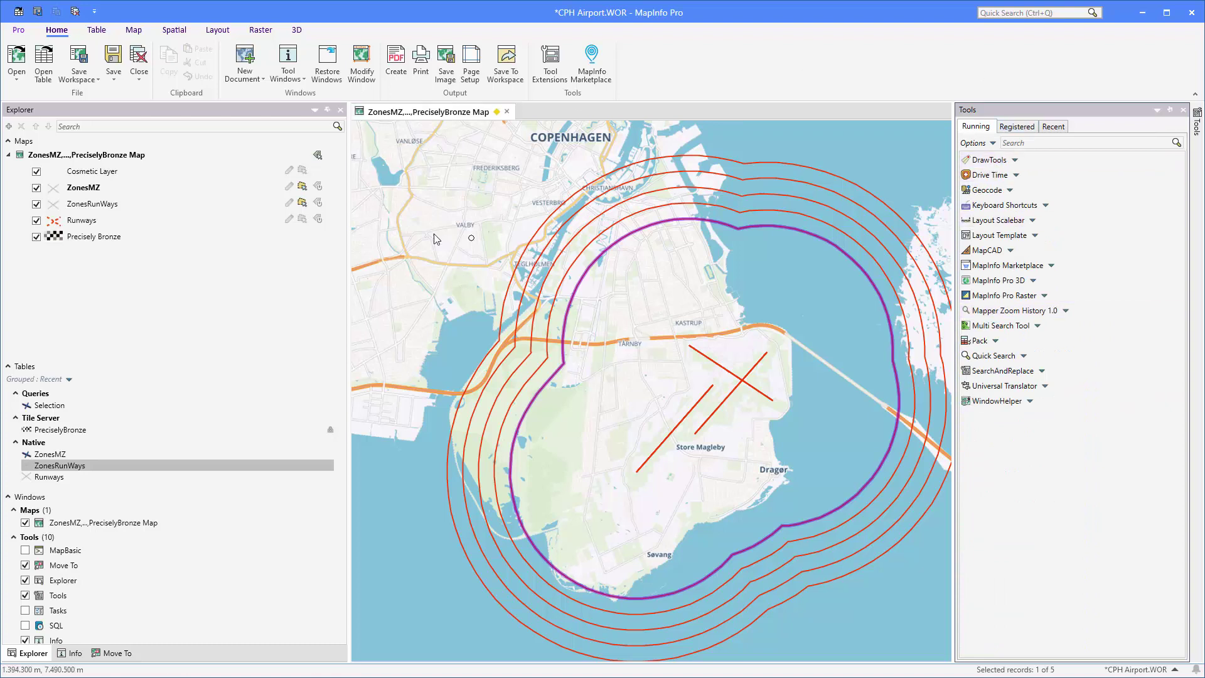
- Make the ZonesMZ layer editable and select all five of its rings
left_click(288, 186)
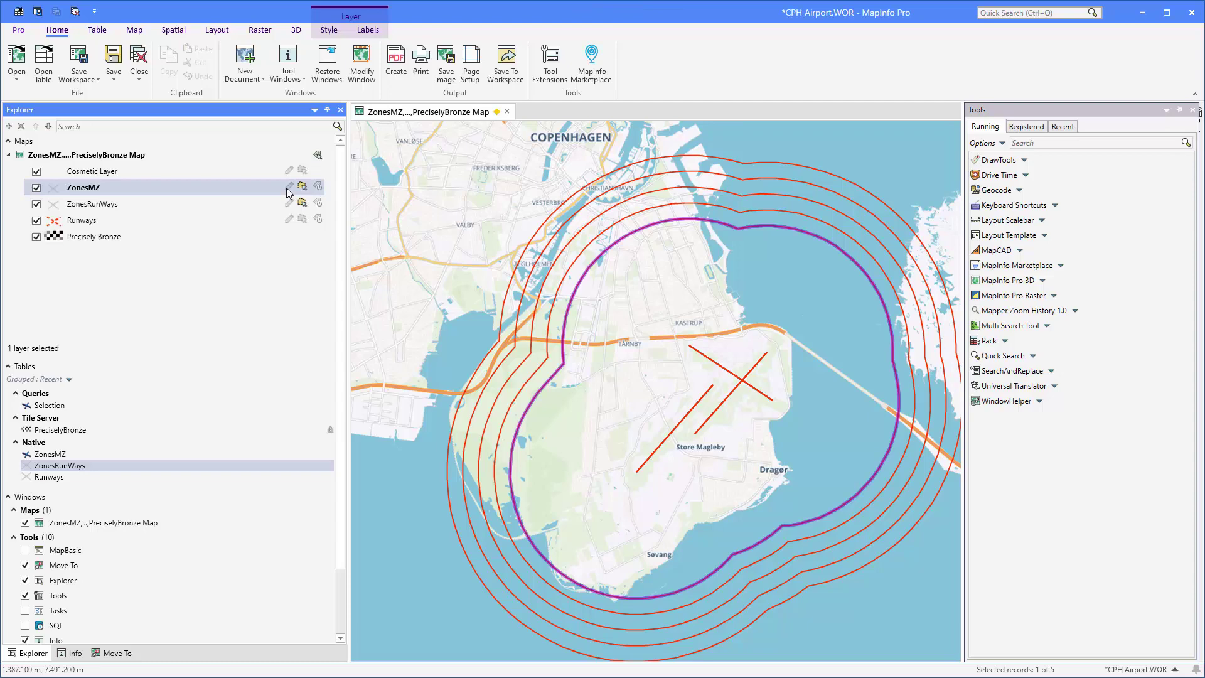
right_click(93, 186)
left_click(151, 470)
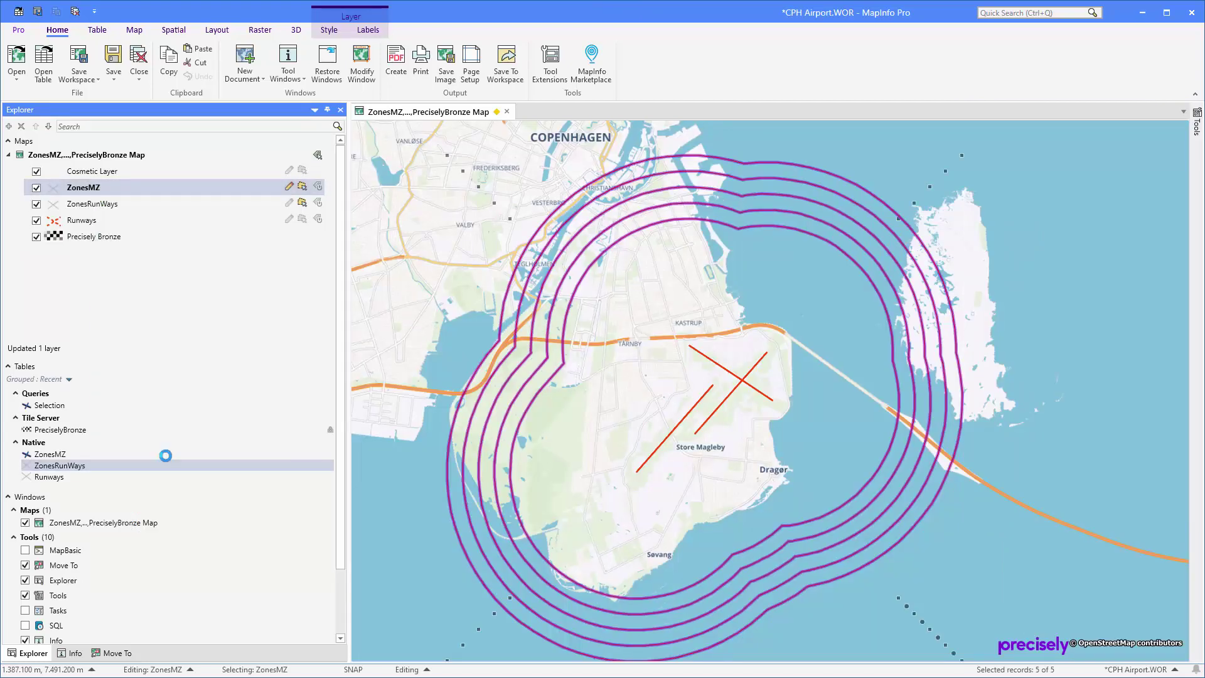
- Update the selected rings' Z values, setting them from the Elevation column
left_click(174, 30)
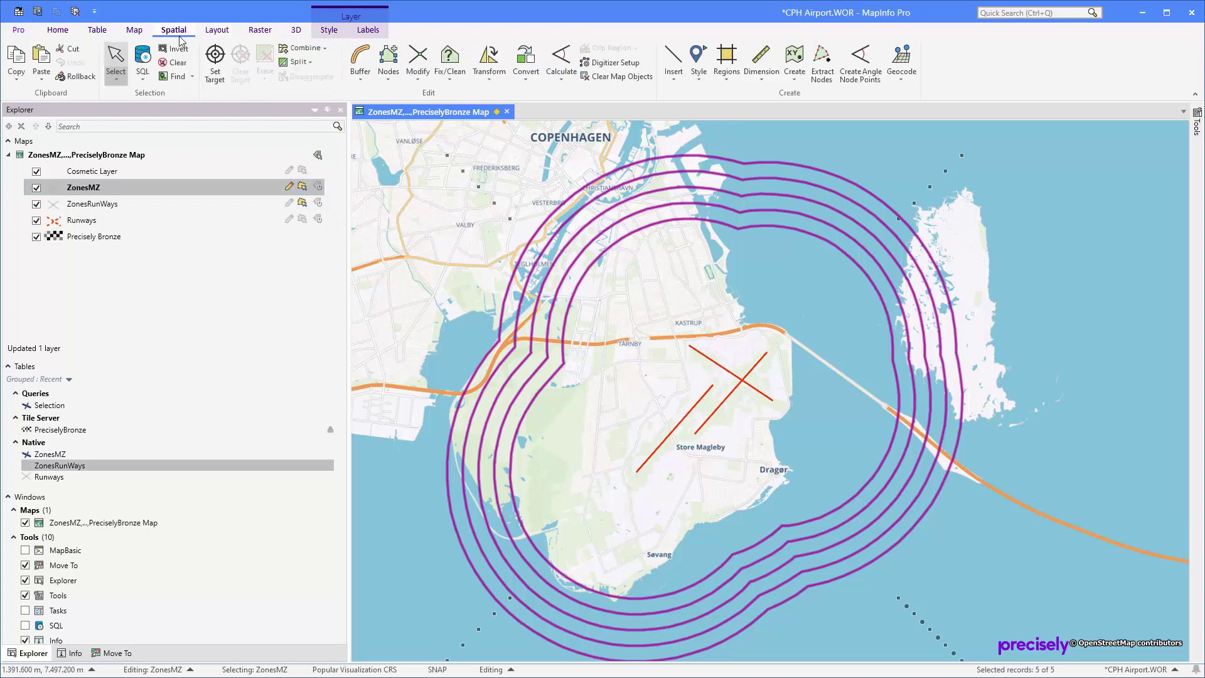
left_click(389, 82)
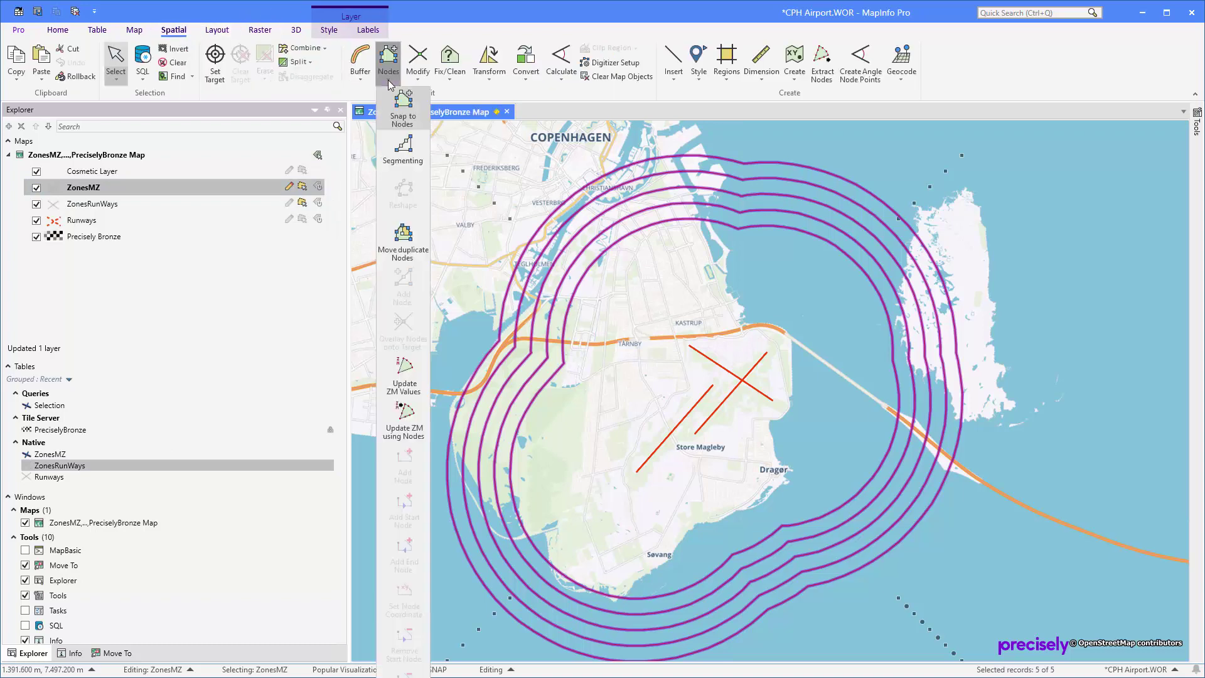
left_click(403, 369)
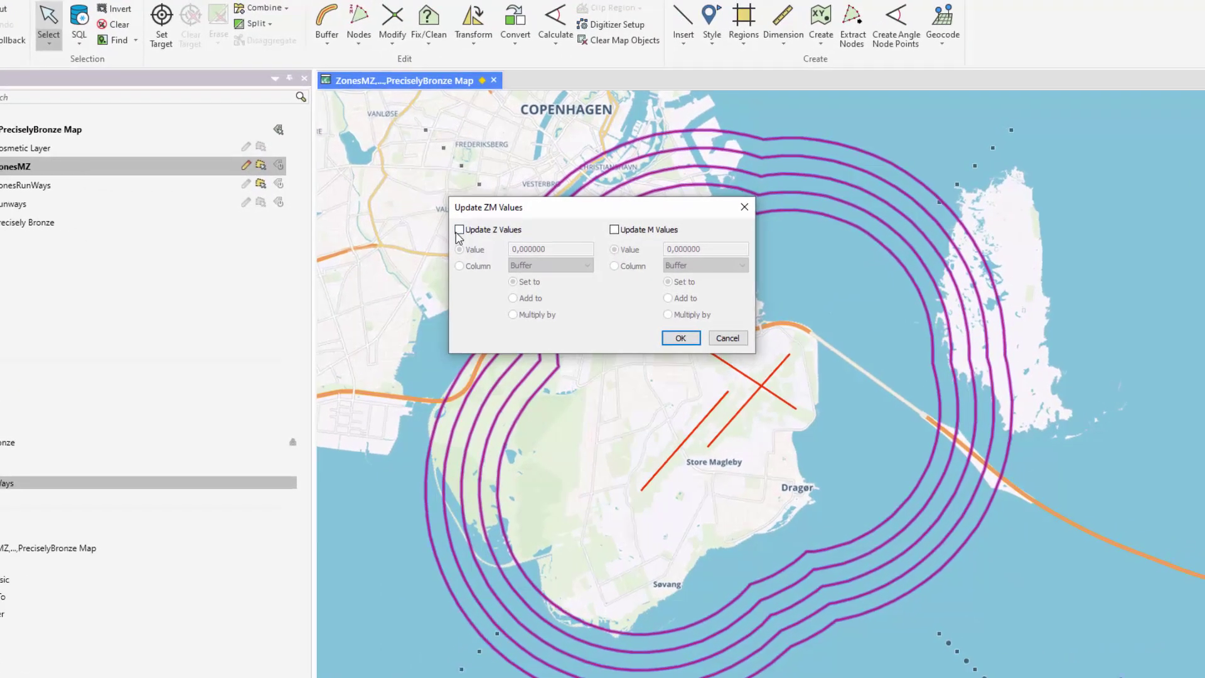
left_click(452, 224)
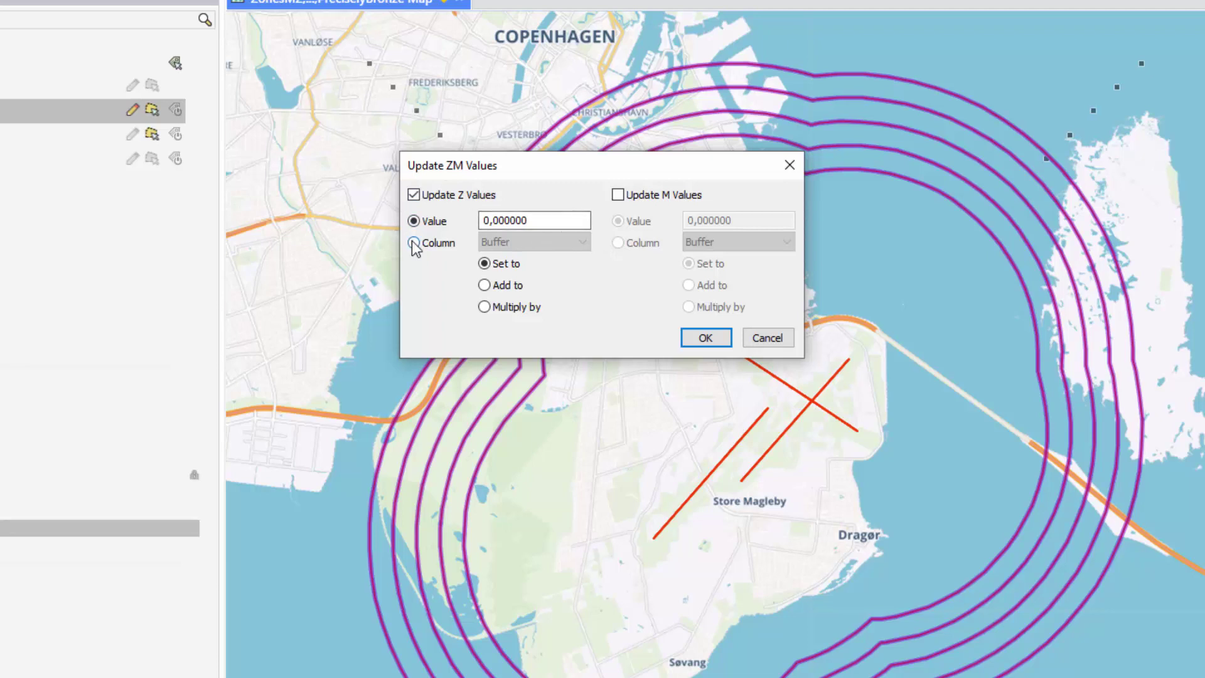
left_click(413, 243)
left_click(533, 241)
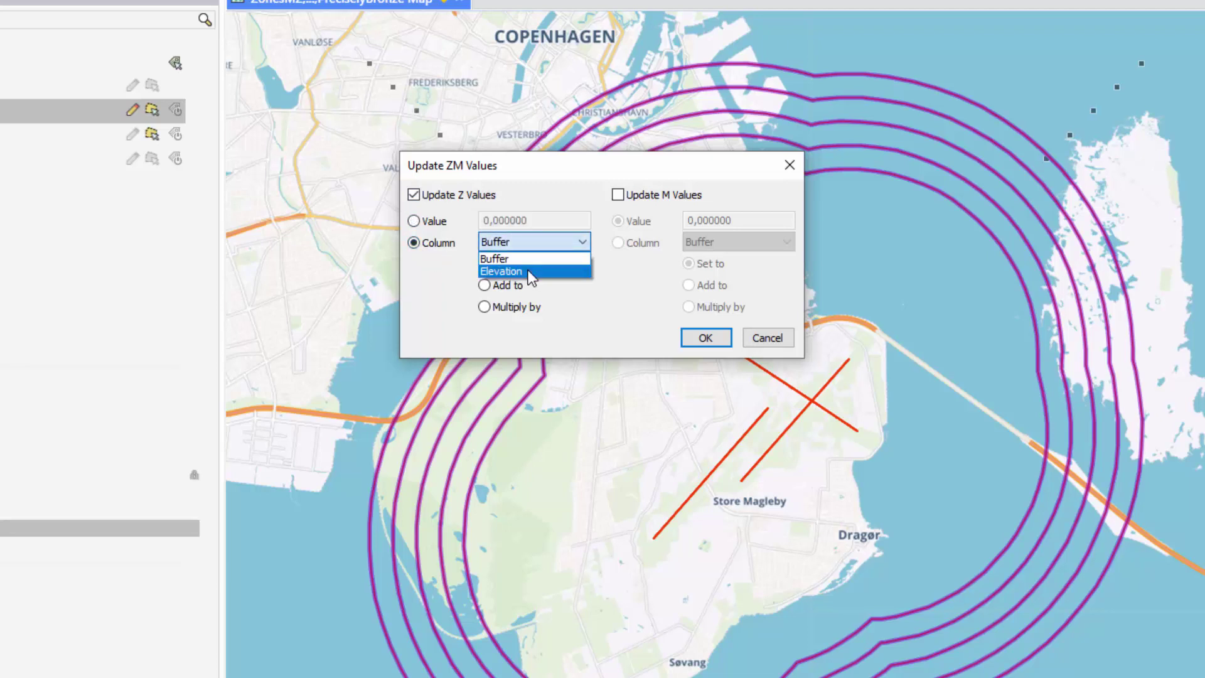
left_click(528, 270)
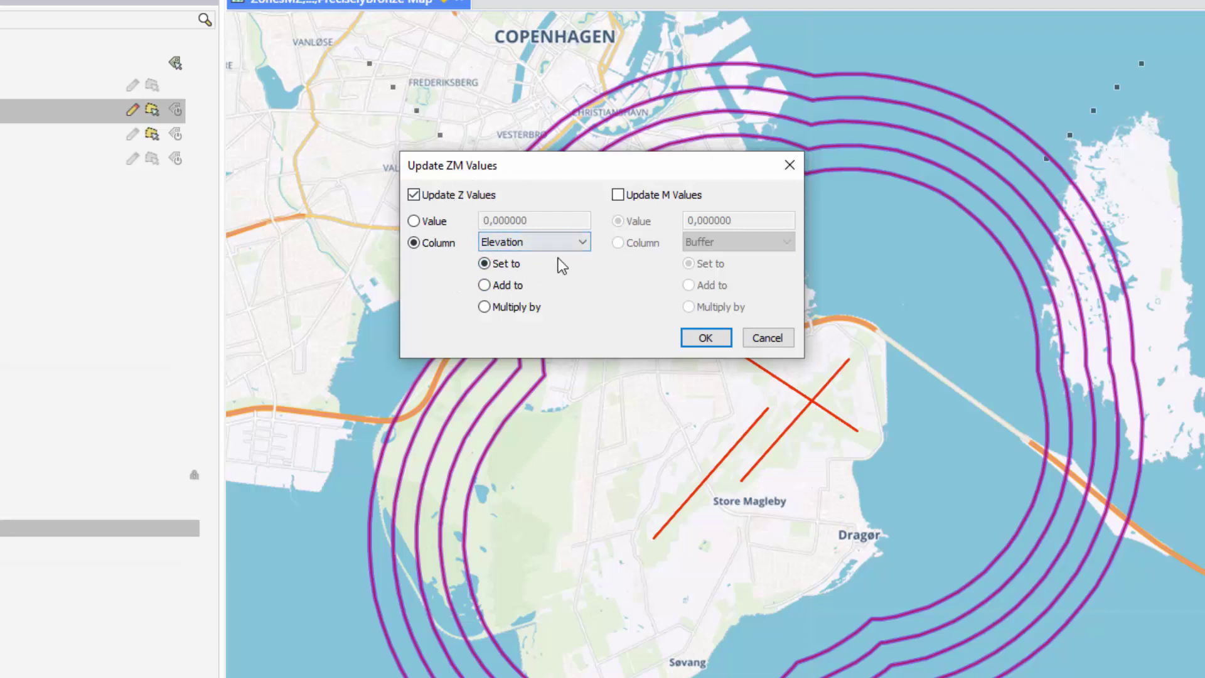
left_click(710, 343)
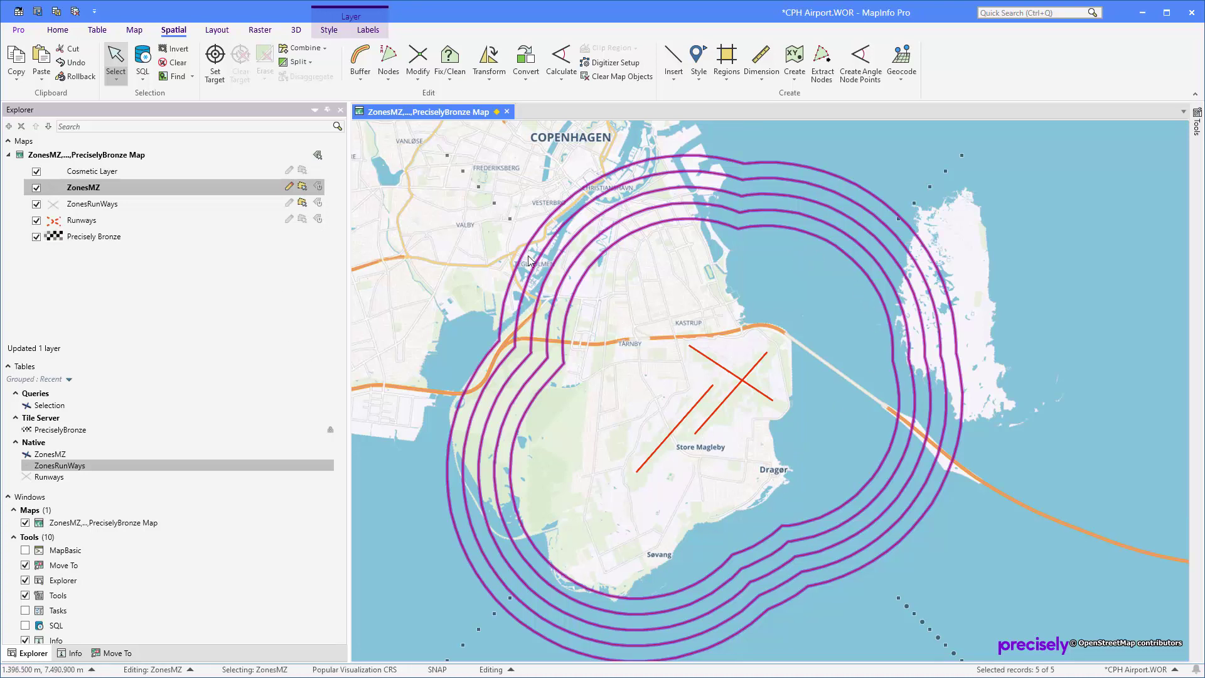
- Multiply the rings' existing Z values by a fixed value of 10
left_click(390, 55)
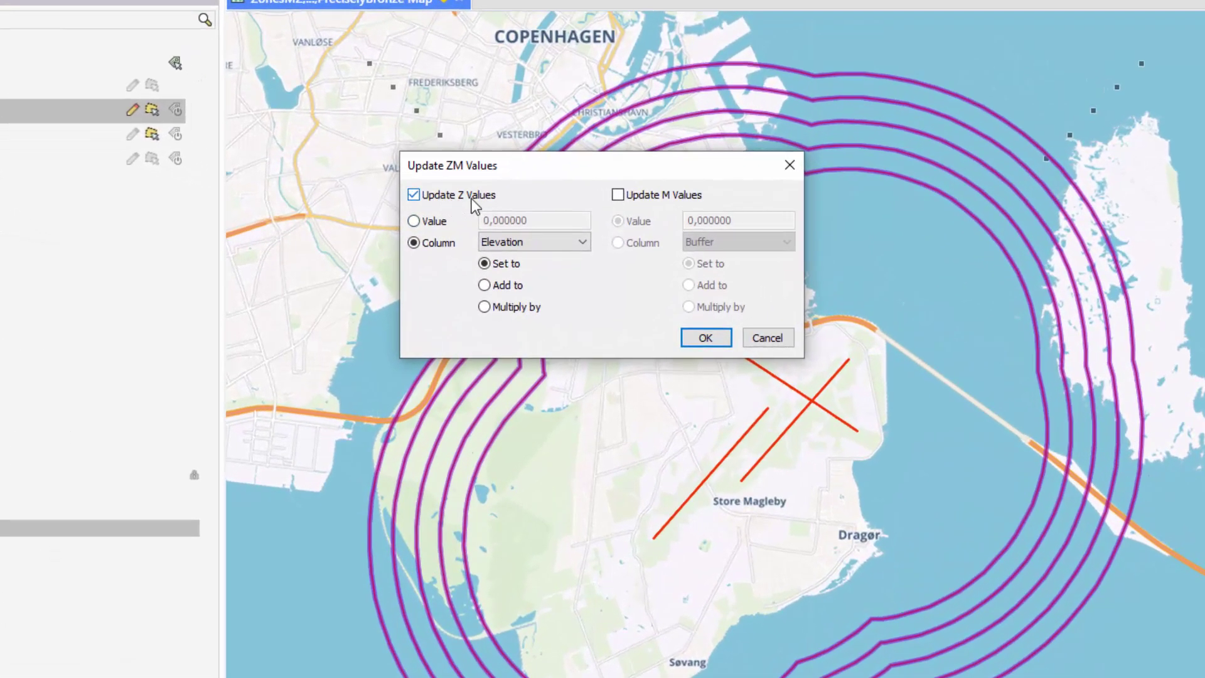
left_click(413, 220)
type("10")
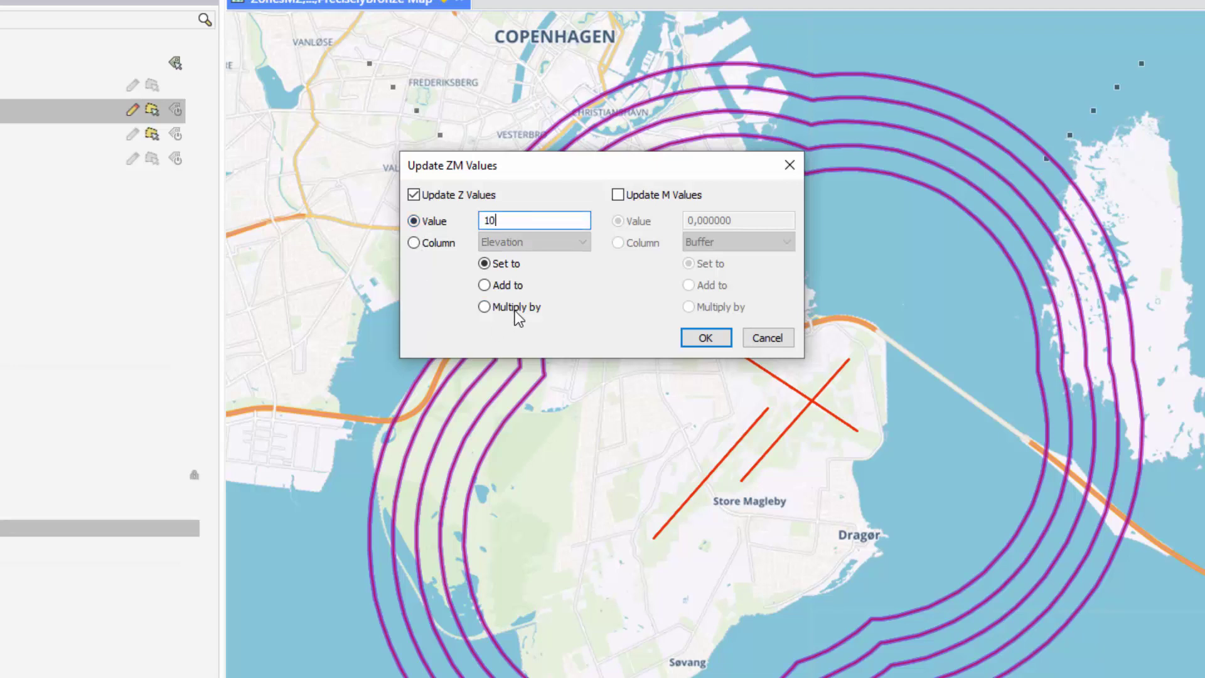
left_click(516, 307)
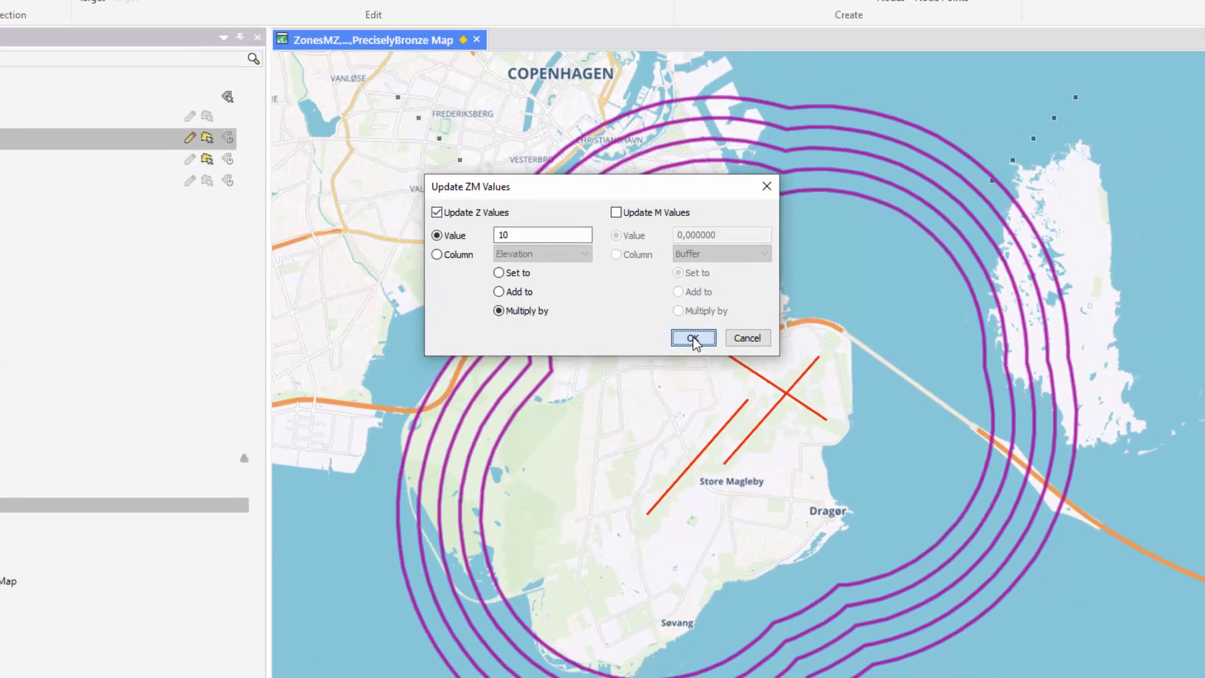
left_click(706, 339)
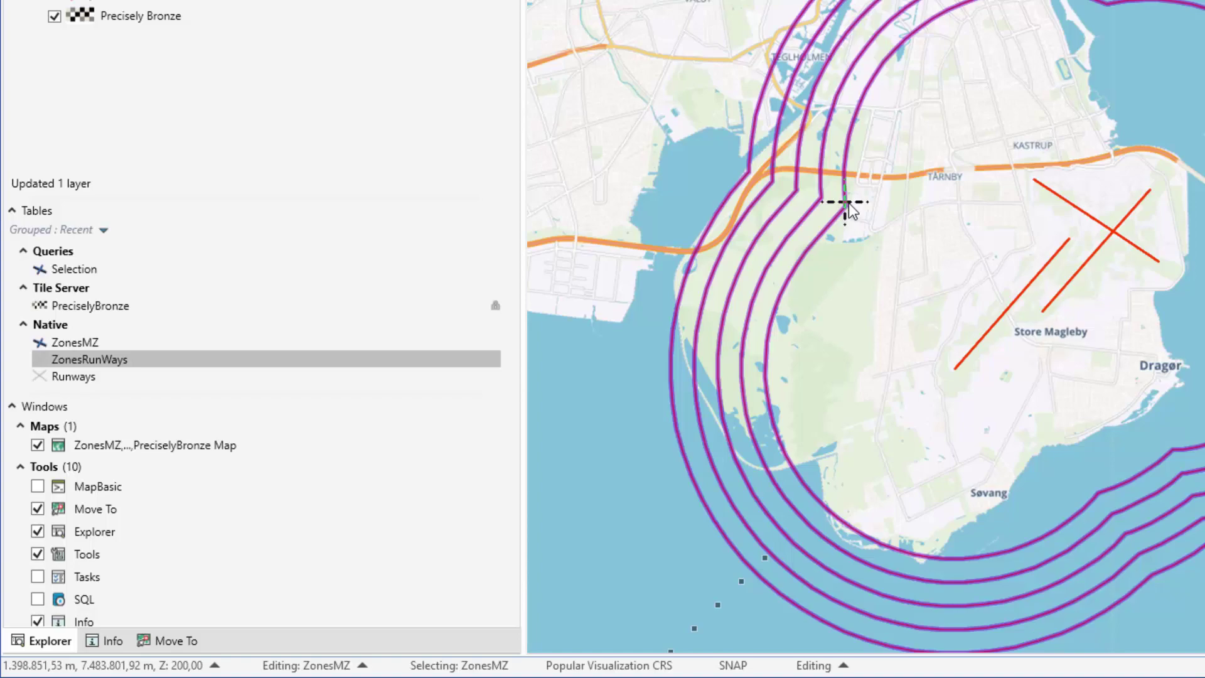
- Save the ZonesMZ table with the updated Z values
key("ctrl+s")
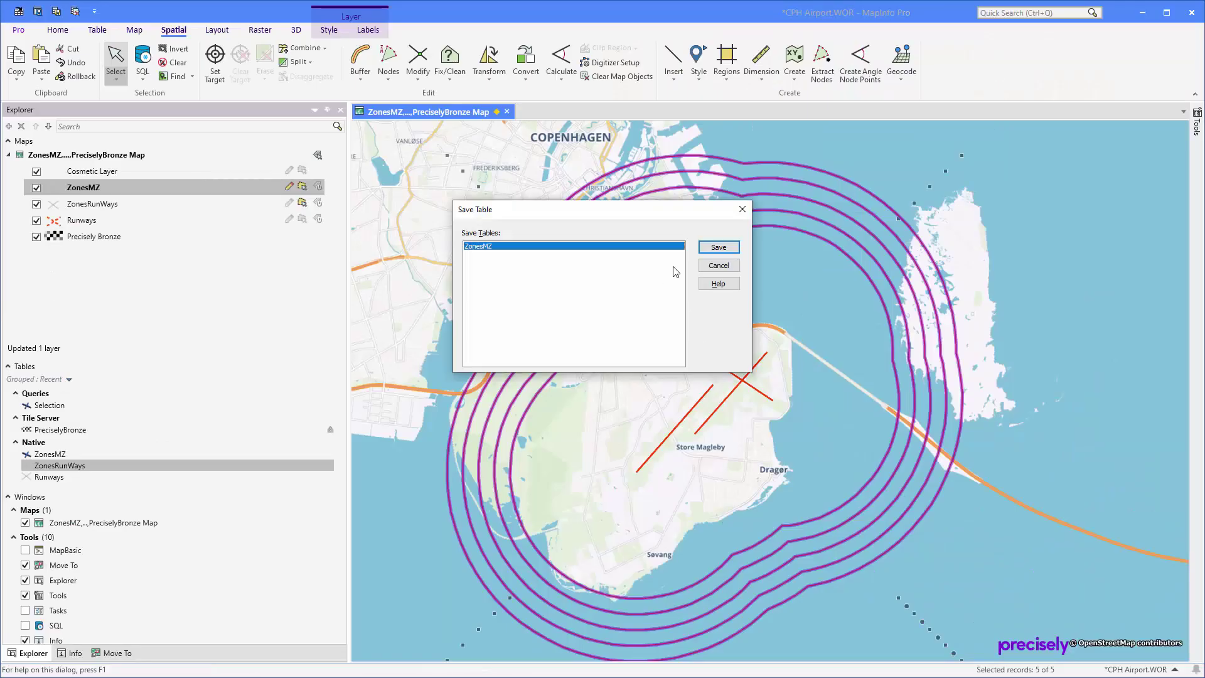
left_click(718, 251)
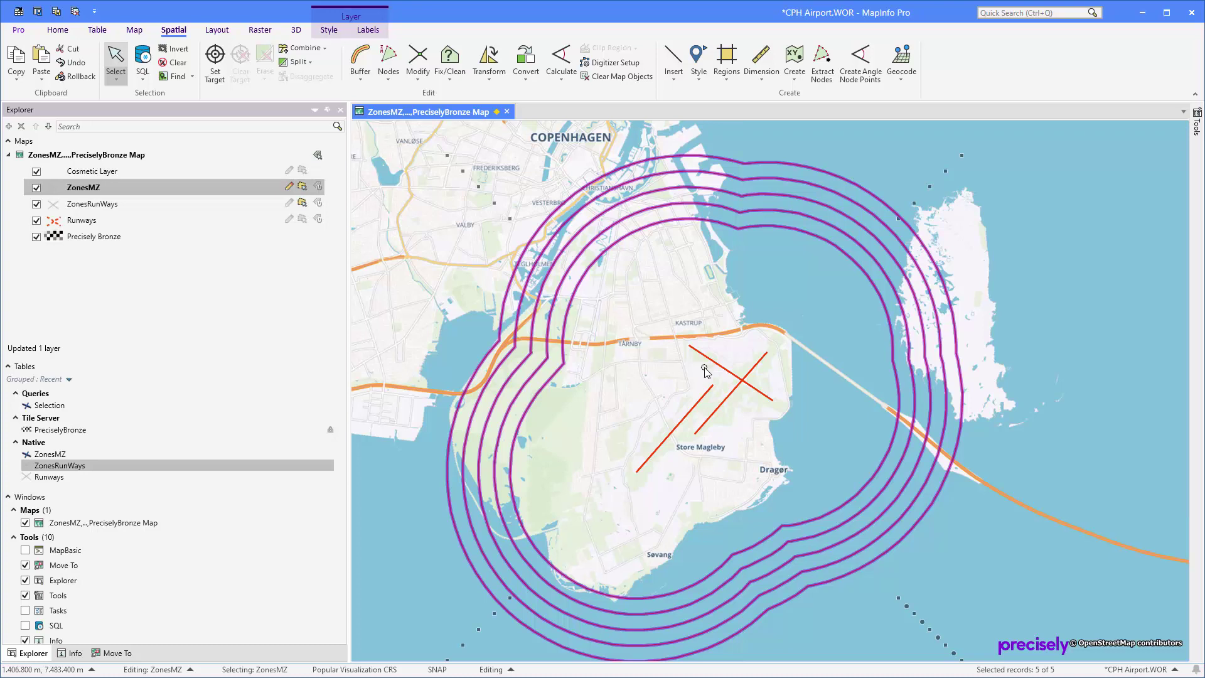
left_click(299, 33)
- Create a 3D map on Mapzen Terrarium terrain showing ZonesMZ and Runways, excluding ZonesRunWays
left_click(57, 62)
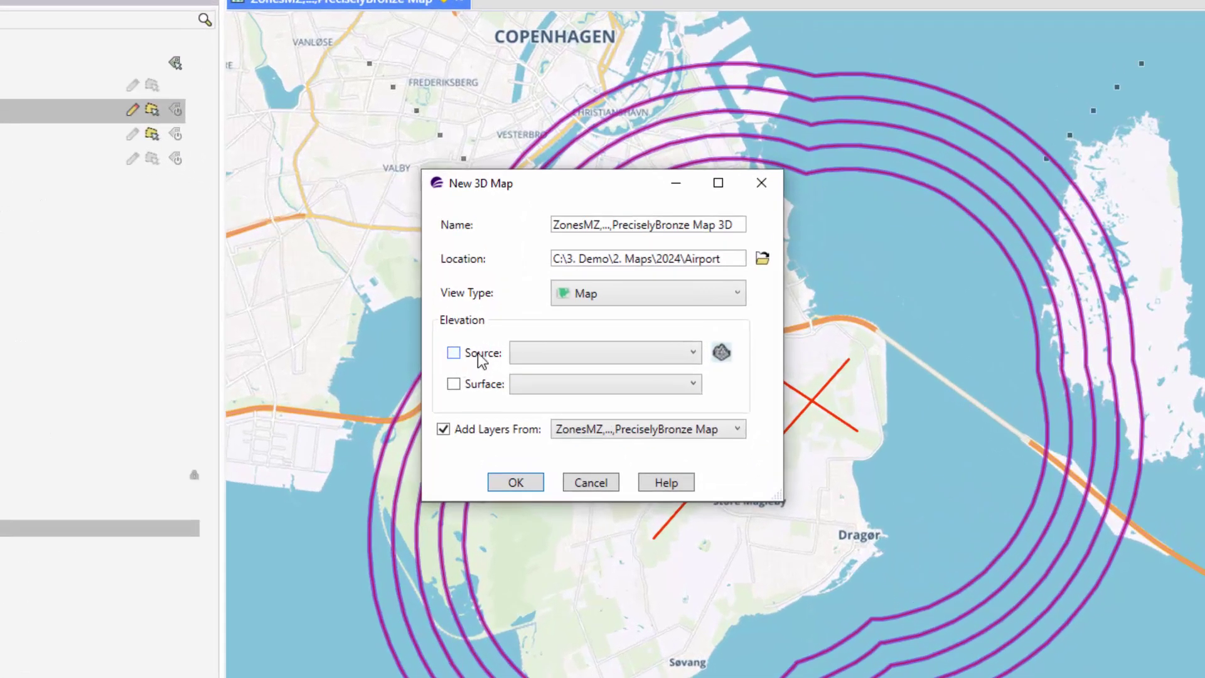
left_click(485, 354)
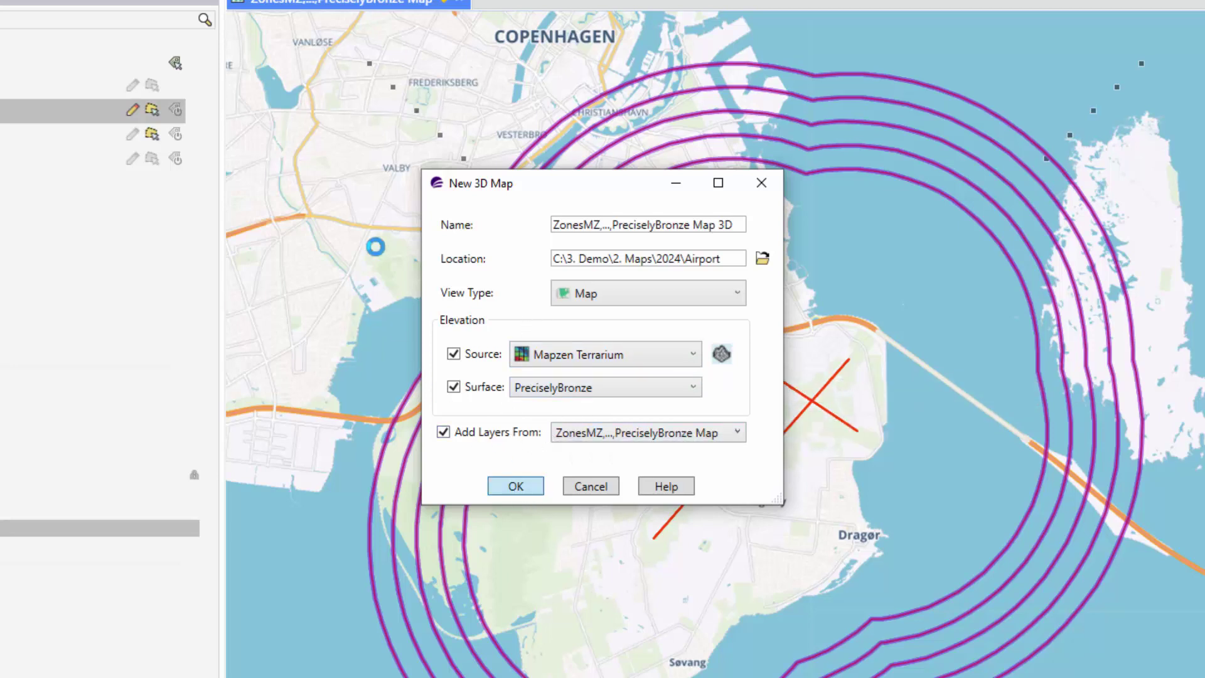
left_click(514, 491)
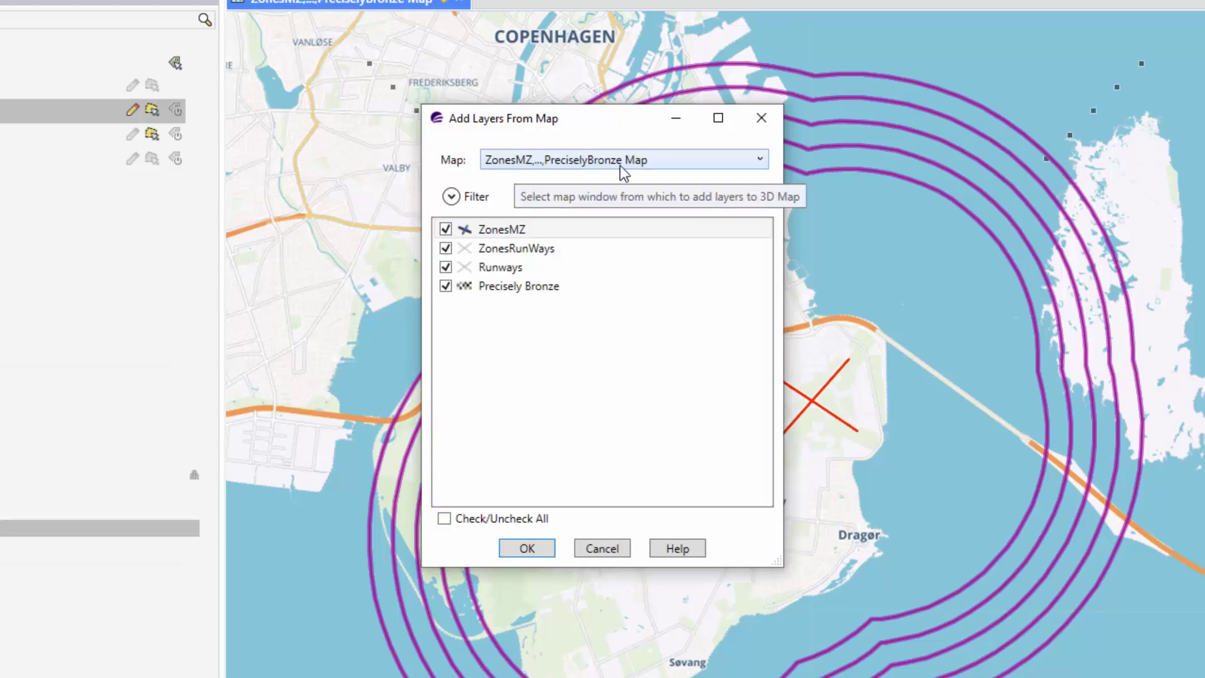
left_click(445, 248)
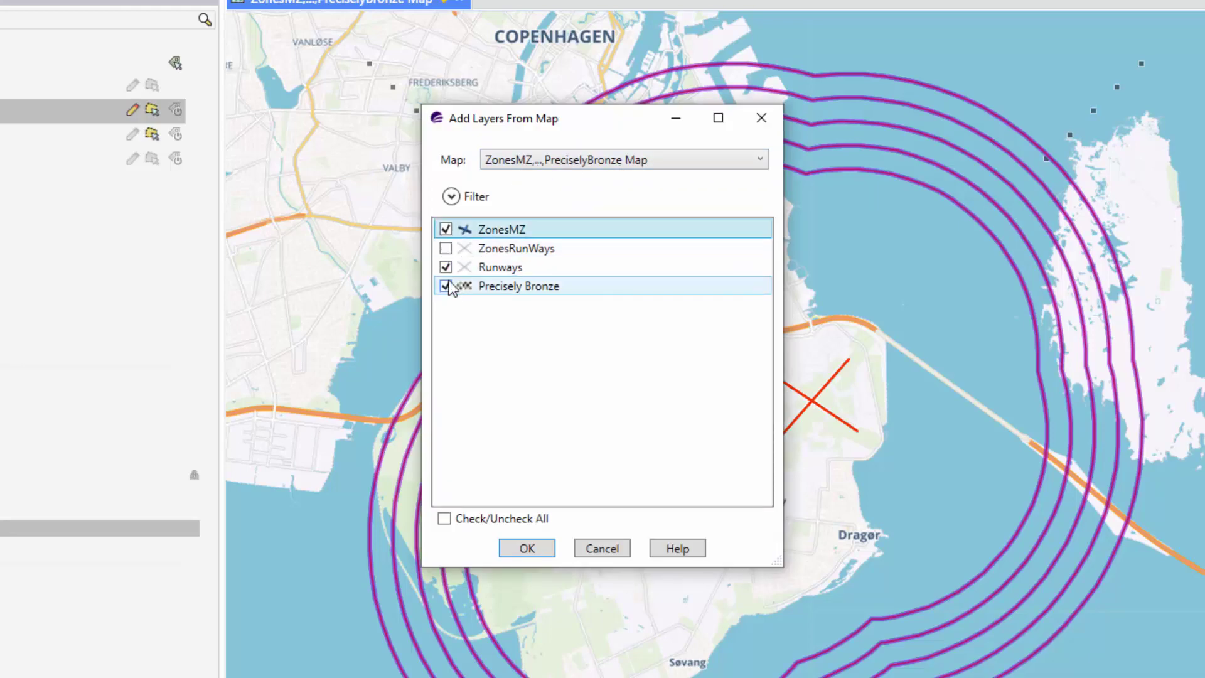
key("Return")
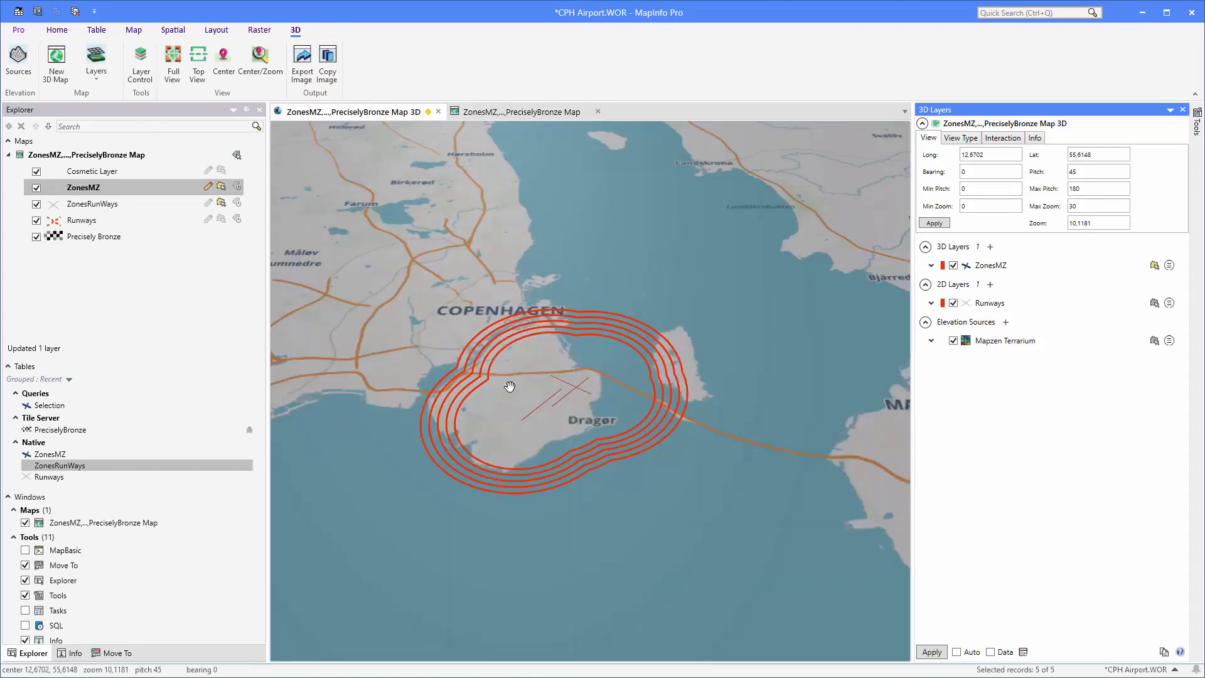
- Zoom in and tilt the 3D view to show the ZonesMZ rings at their different heights
scroll(521, 431, "up", 2)
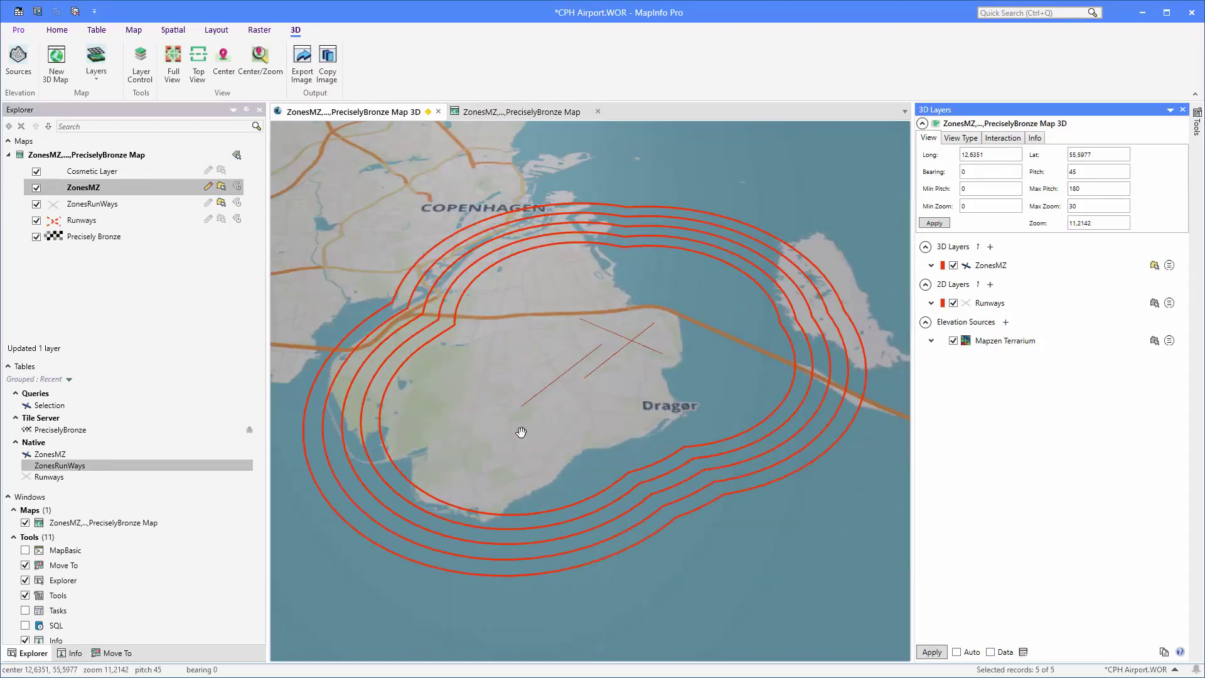
left_click_drag(567, 496, 613, 403)
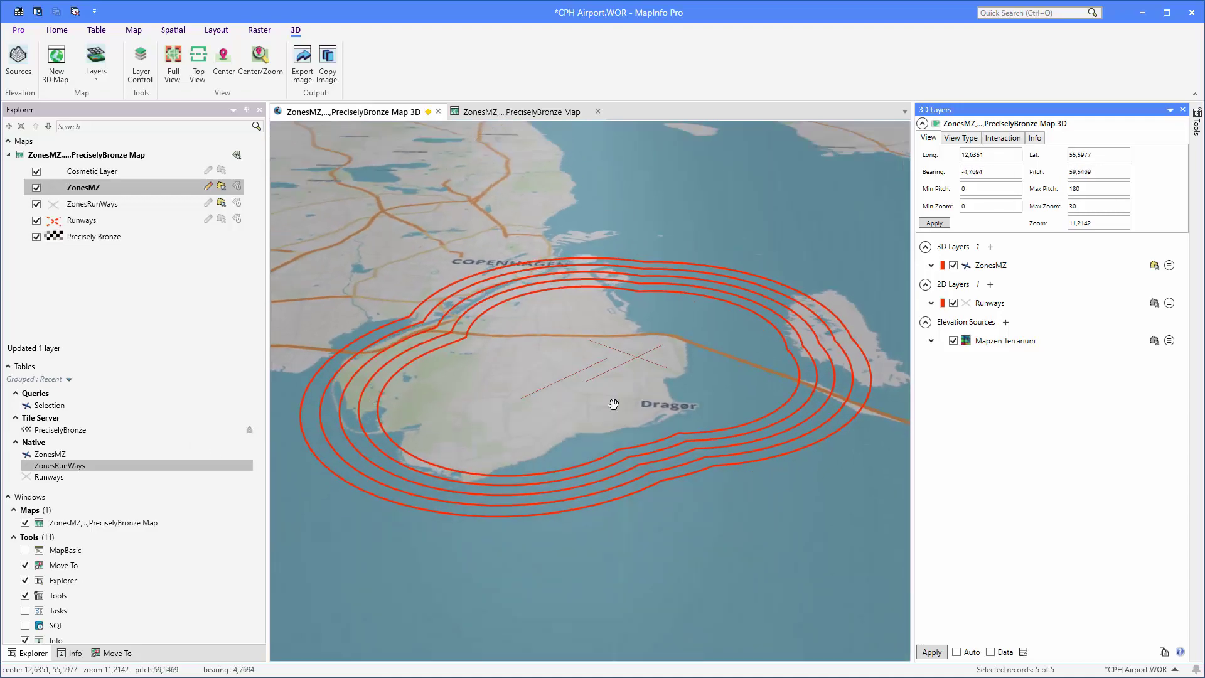